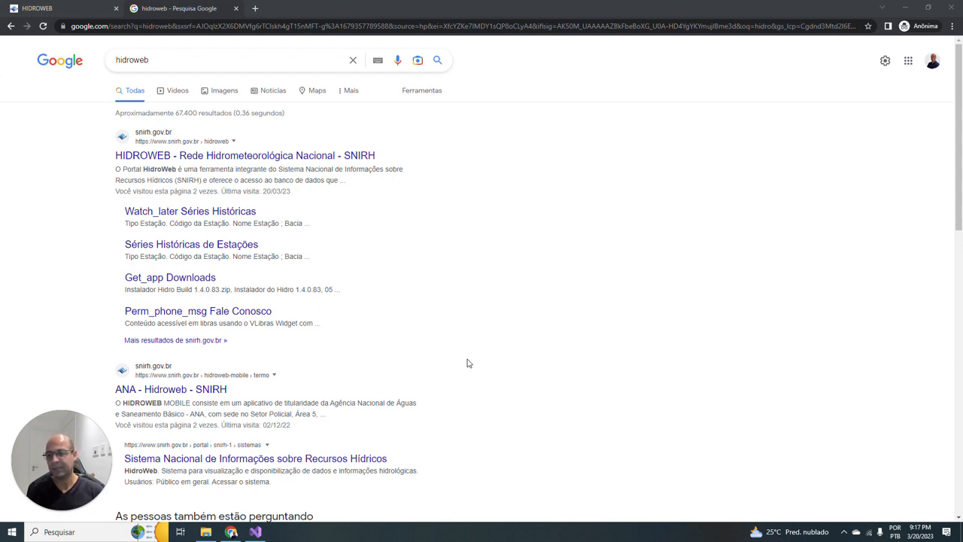
Switch from the Google results for hidroweb to the open HIDROWEB station map
{"action": "left_click", "coordinate": [148, 60]}
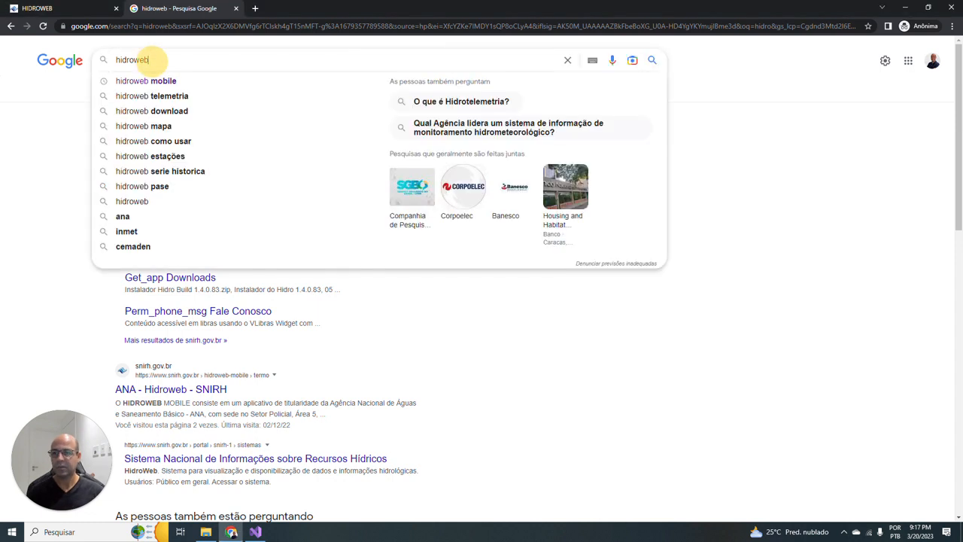
{"action": "left_click", "coordinate": [490, 336]}
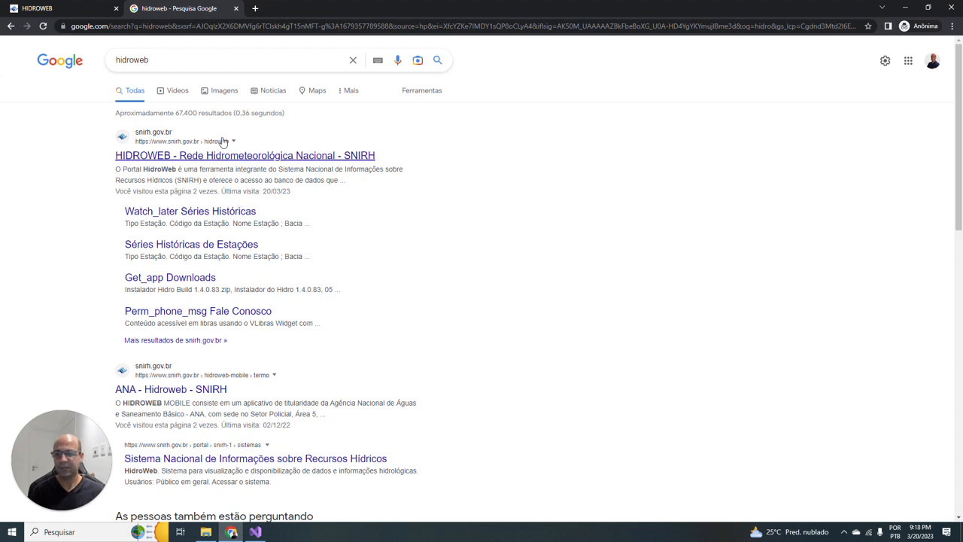
{"action": "left_click", "coordinate": [76, 9]}
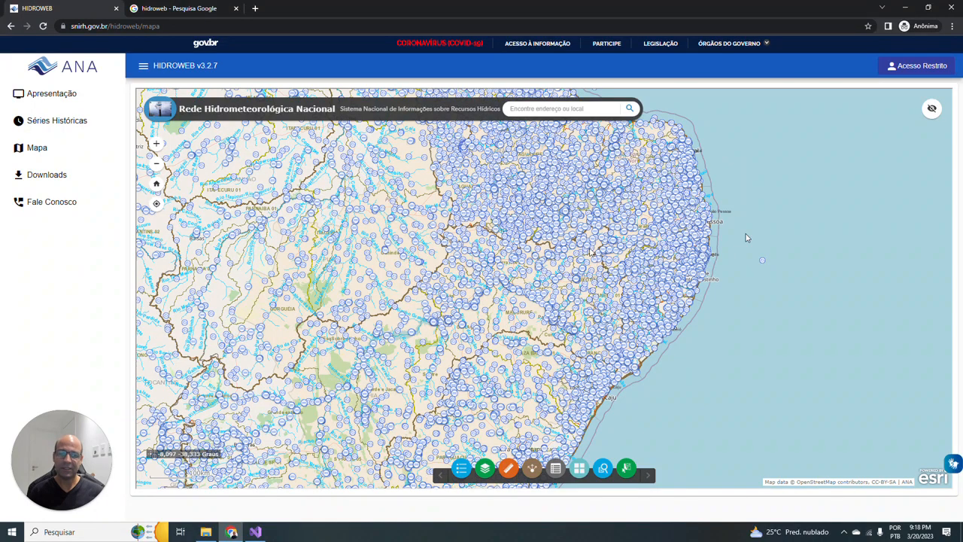
Examine the hydrometeorological stations along Brazil's northeastern coast, from Pernambuco to Sergipe, closing in on the Maceió area
{"action": "scroll", "coordinate": [711, 258], "scroll_direction": "up", "scroll_amount": 1}
{"action": "scroll", "coordinate": [711, 259], "scroll_direction": "up", "scroll_amount": 1}
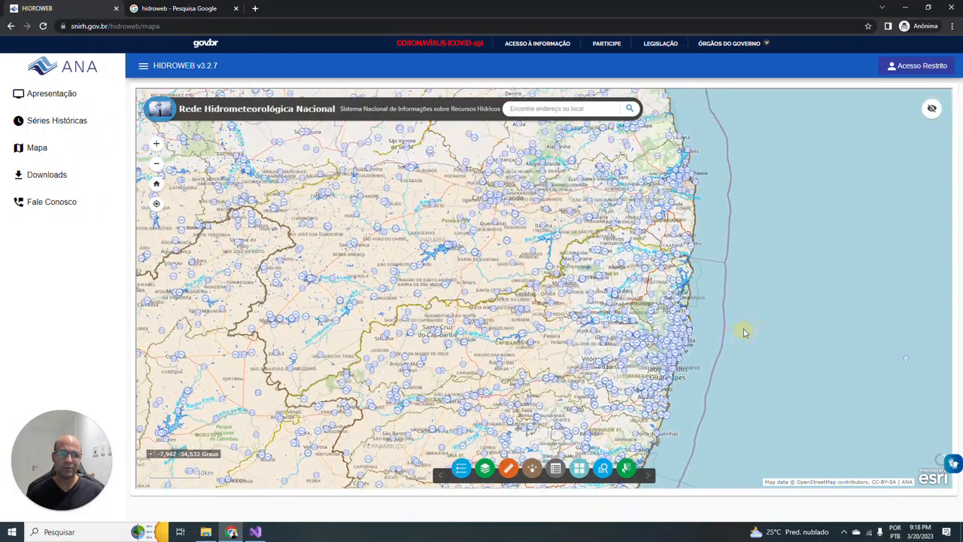
{"action": "scroll", "coordinate": [741, 331], "scroll_direction": "down", "scroll_amount": 1}
{"action": "left_click_drag", "start_coordinate": [723, 375], "coordinate": [714, 217]}
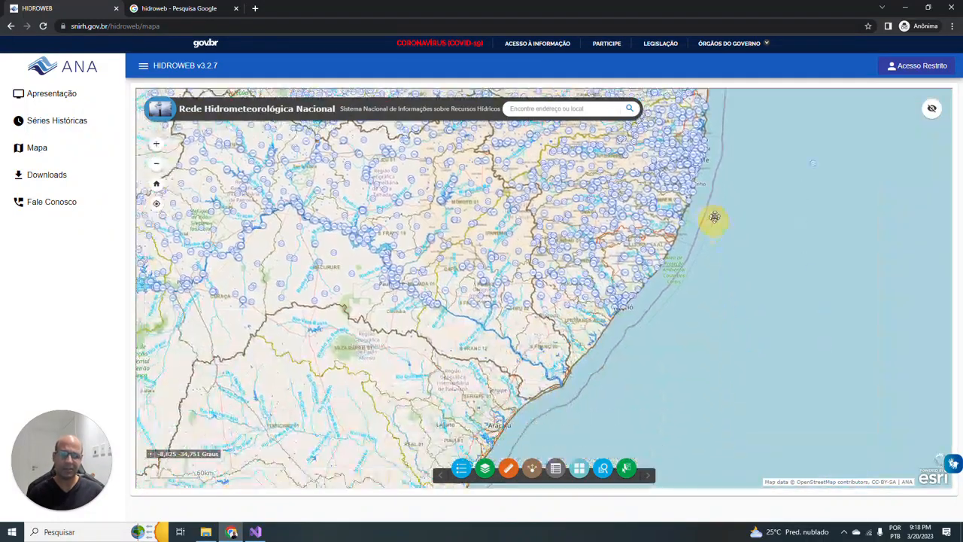
{"action": "scroll", "coordinate": [680, 352], "scroll_direction": "down", "scroll_amount": 1}
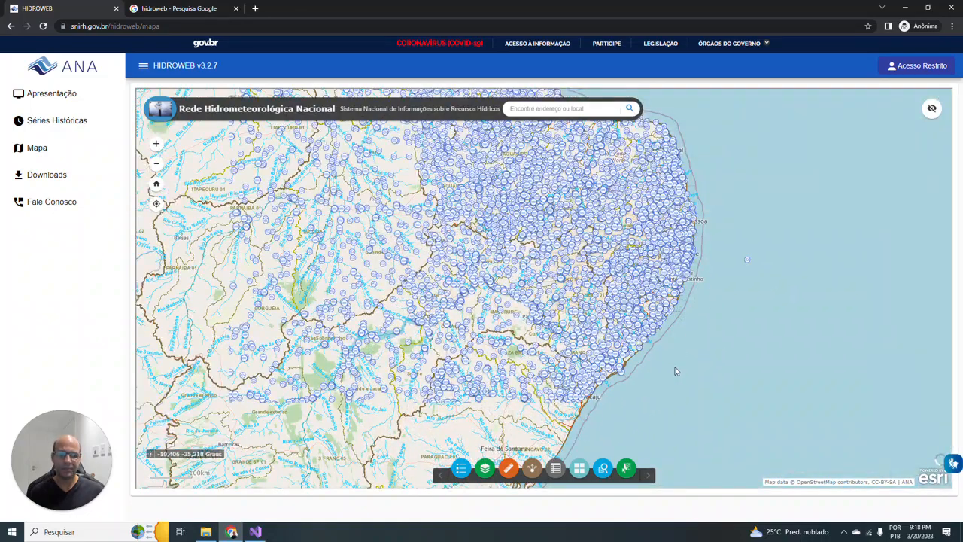
{"action": "left_click_drag", "start_coordinate": [675, 370], "coordinate": [670, 307]}
{"action": "scroll", "coordinate": [633, 324], "scroll_direction": "up", "scroll_amount": 1}
{"action": "scroll", "coordinate": [616, 325], "scroll_direction": "up", "scroll_amount": 1}
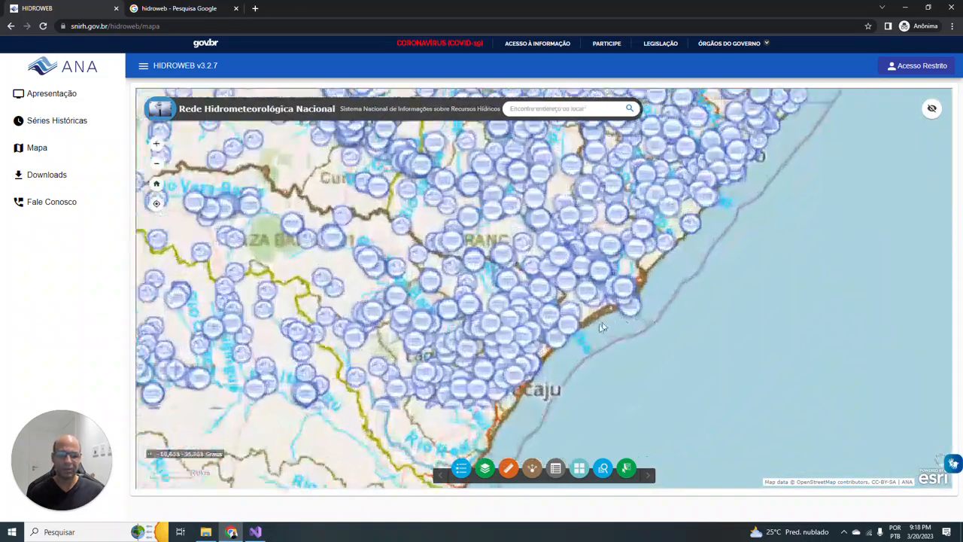
{"action": "left_click_drag", "start_coordinate": [729, 247], "coordinate": [744, 222]}
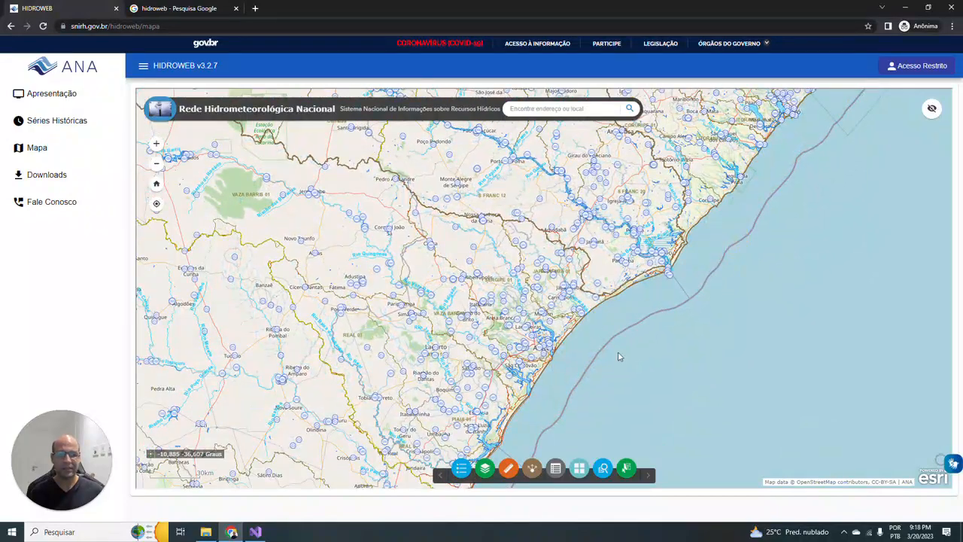
{"action": "left_click_drag", "start_coordinate": [615, 359], "coordinate": [580, 393]}
{"action": "left_click_drag", "start_coordinate": [677, 297], "coordinate": [603, 387]}
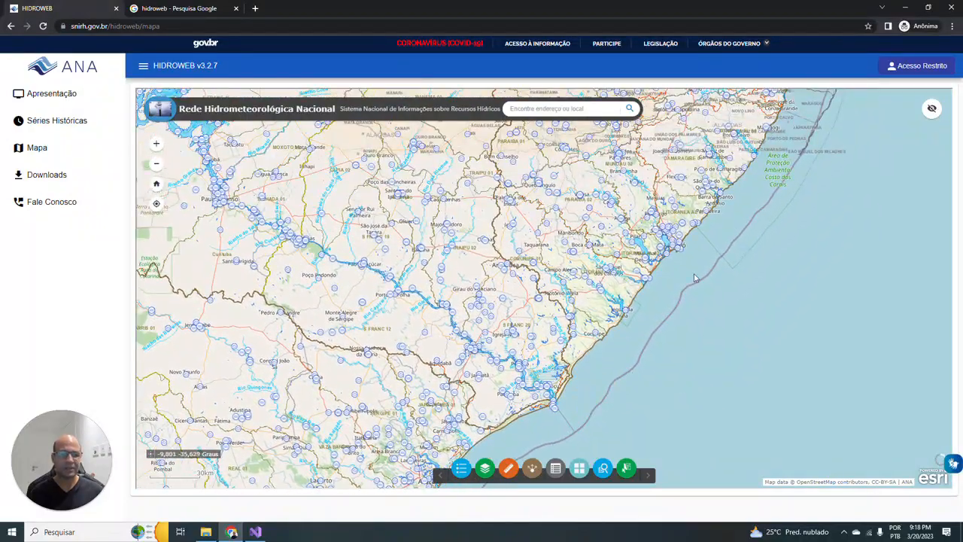
{"action": "left_click_drag", "start_coordinate": [694, 277], "coordinate": [658, 321]}
{"action": "scroll", "coordinate": [674, 280], "scroll_direction": "up", "scroll_amount": 1}
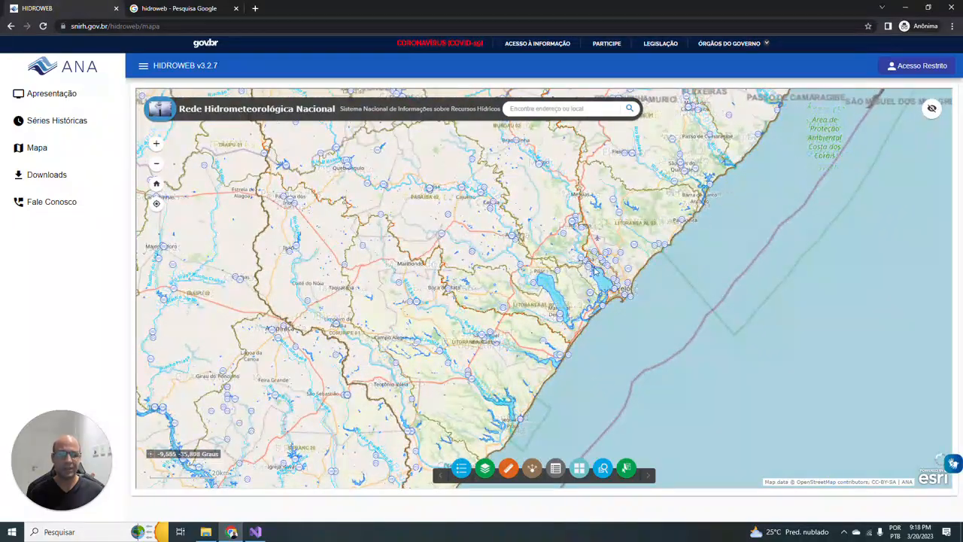
{"action": "scroll", "coordinate": [596, 292], "scroll_direction": "up", "scroll_amount": 1}
{"action": "scroll", "coordinate": [596, 292], "scroll_direction": "up", "scroll_amount": 1}
{"action": "scroll", "coordinate": [605, 271], "scroll_direction": "up", "scroll_amount": 1}
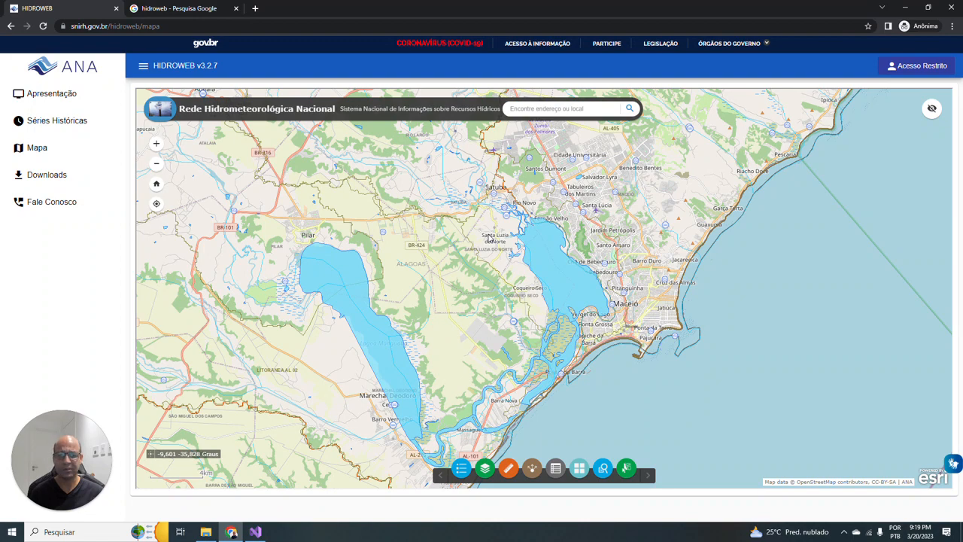
Locate Rio Largo upstream along the Mundaú river and open the details of the Fazenda Boa Fortuna station
{"action": "left_click_drag", "start_coordinate": [454, 218], "coordinate": [476, 279]}
{"action": "scroll", "coordinate": [466, 237], "scroll_direction": "up", "scroll_amount": 1}
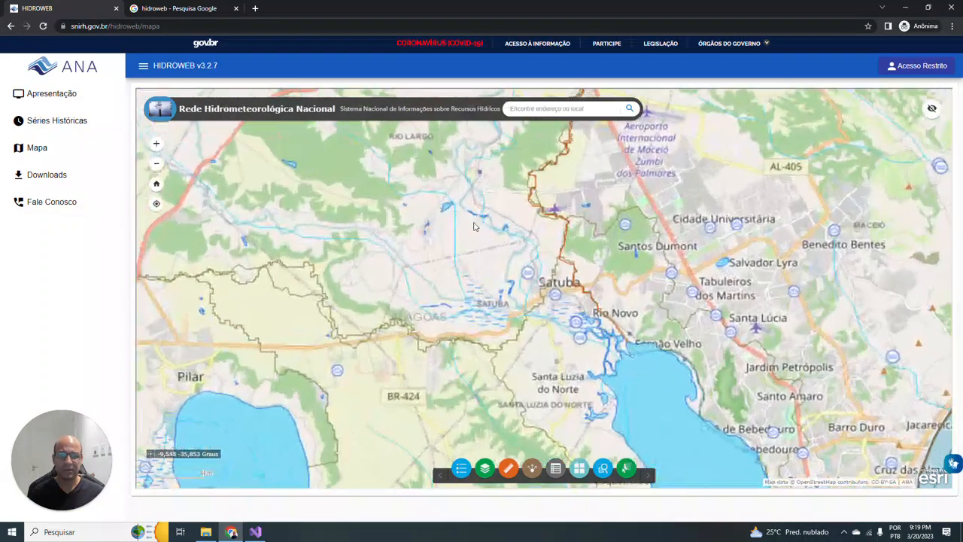
{"action": "left_click_drag", "start_coordinate": [452, 243], "coordinate": [490, 318]}
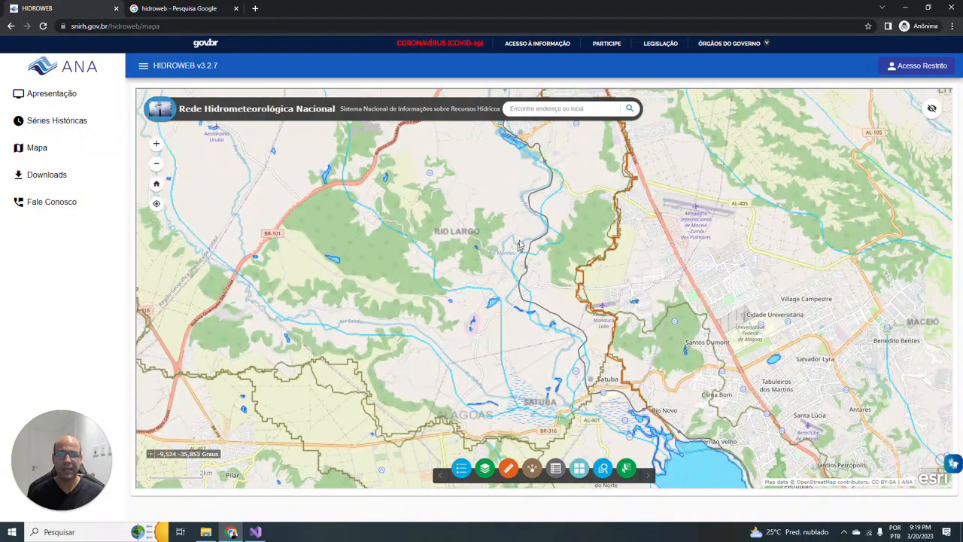
{"action": "left_click_drag", "start_coordinate": [520, 255], "coordinate": [509, 323]}
{"action": "left_click_drag", "start_coordinate": [498, 217], "coordinate": [501, 276]}
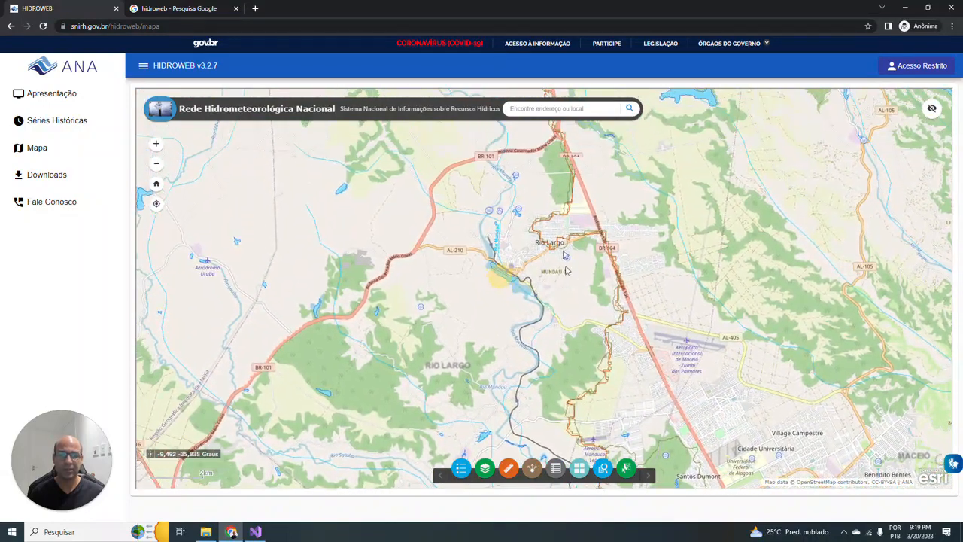
{"action": "scroll", "coordinate": [503, 226], "scroll_direction": "up", "scroll_amount": 1}
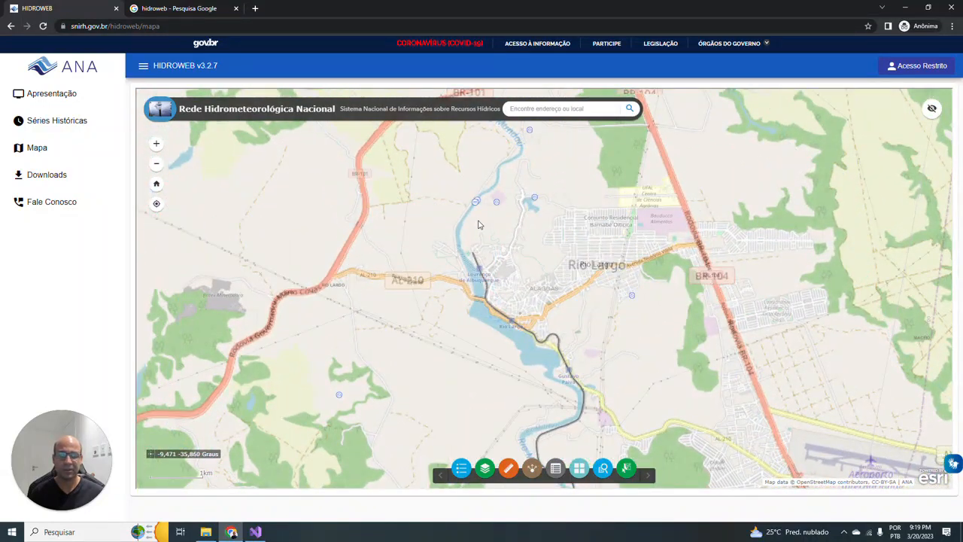
{"action": "left_click_drag", "start_coordinate": [498, 237], "coordinate": [510, 263]}
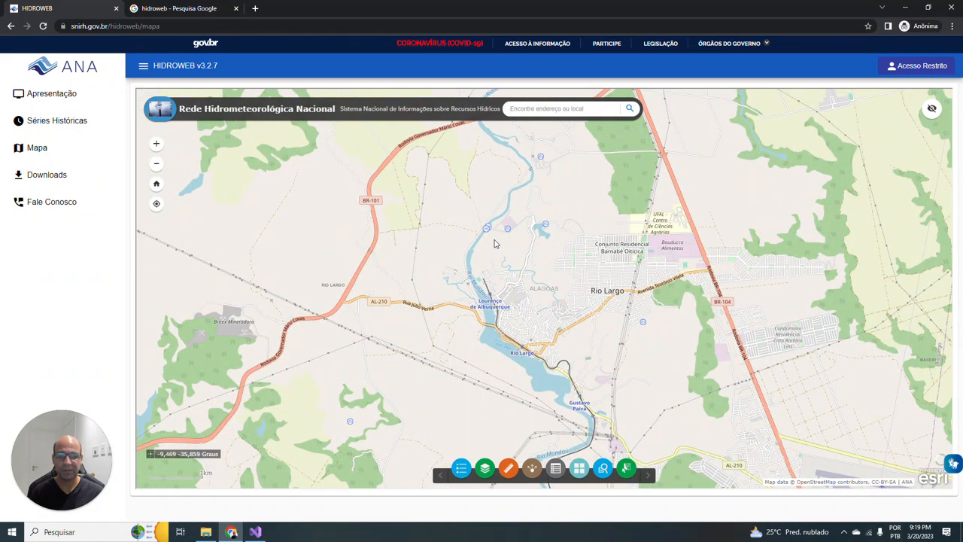
{"action": "scroll", "coordinate": [494, 241], "scroll_direction": "up", "scroll_amount": 1}
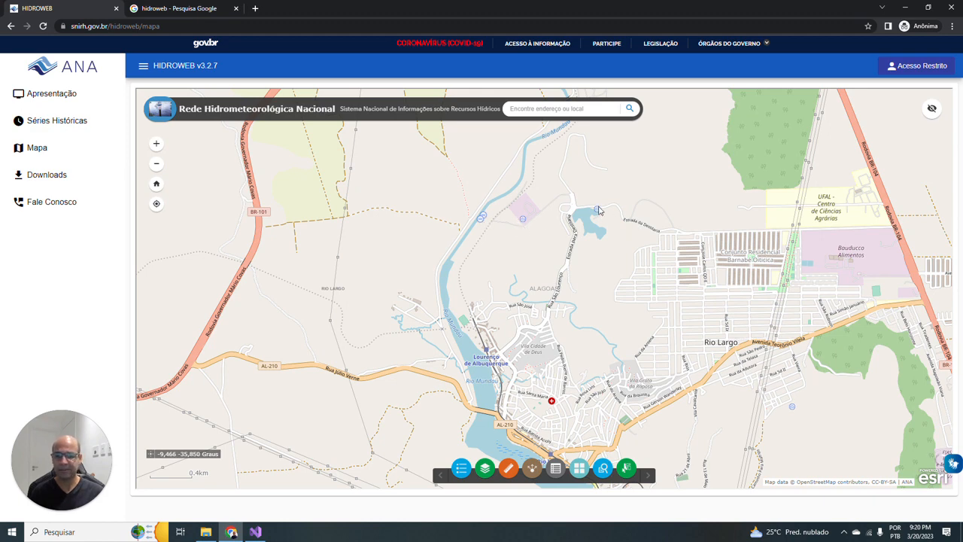
{"action": "left_click", "coordinate": [524, 221]}
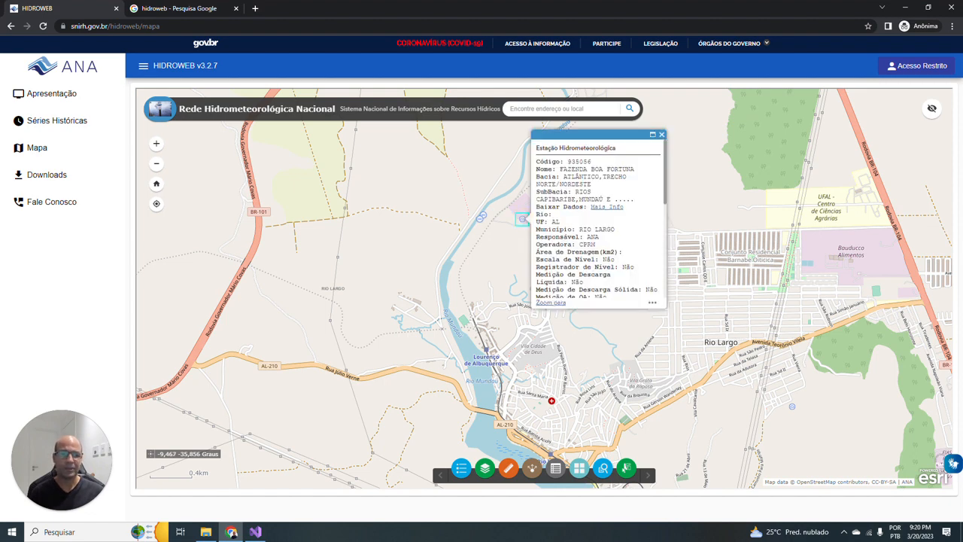
Highlight the code in the station's details and open its data download page through Mais Info
{"action": "left_click_drag", "start_coordinate": [558, 169], "coordinate": [573, 191]}
{"action": "left_click", "coordinate": [574, 163]}
{"action": "double_click", "coordinate": [578, 162]}
{"action": "left_click", "coordinate": [613, 207]}
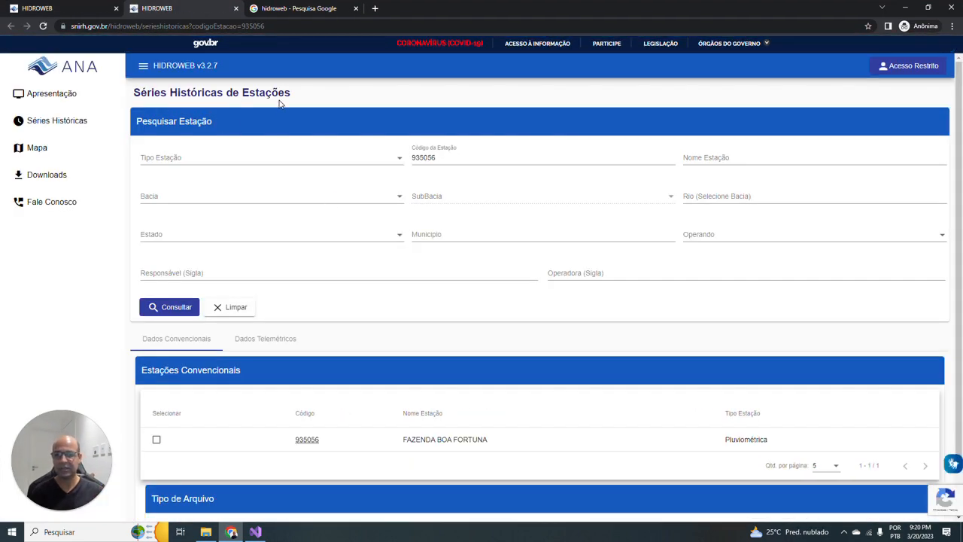
Review the historical series search form and select the Fazenda Boa Fortuna station among the conventional stations
{"action": "scroll", "coordinate": [273, 332], "scroll_direction": "down", "scroll_amount": 1}
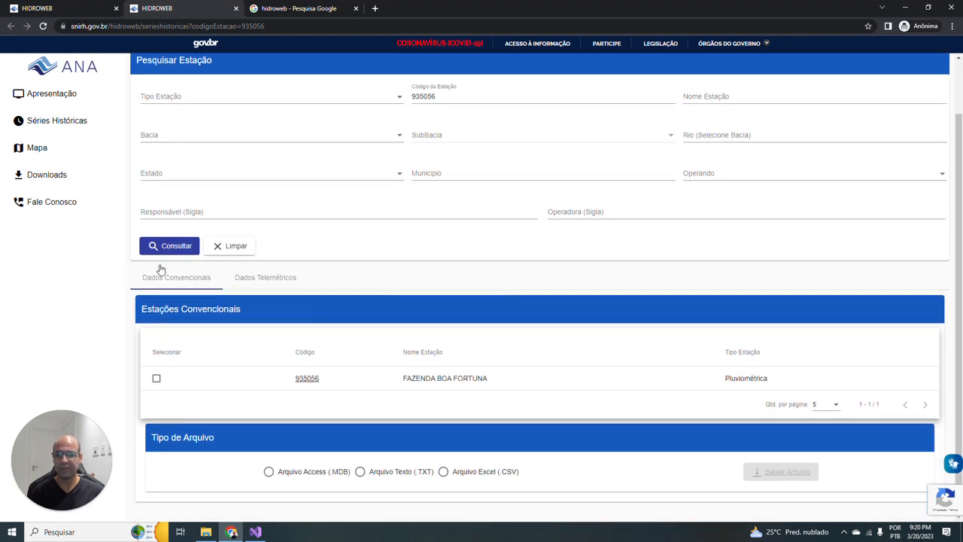
{"action": "scroll", "coordinate": [354, 218], "scroll_direction": "up", "scroll_amount": 1}
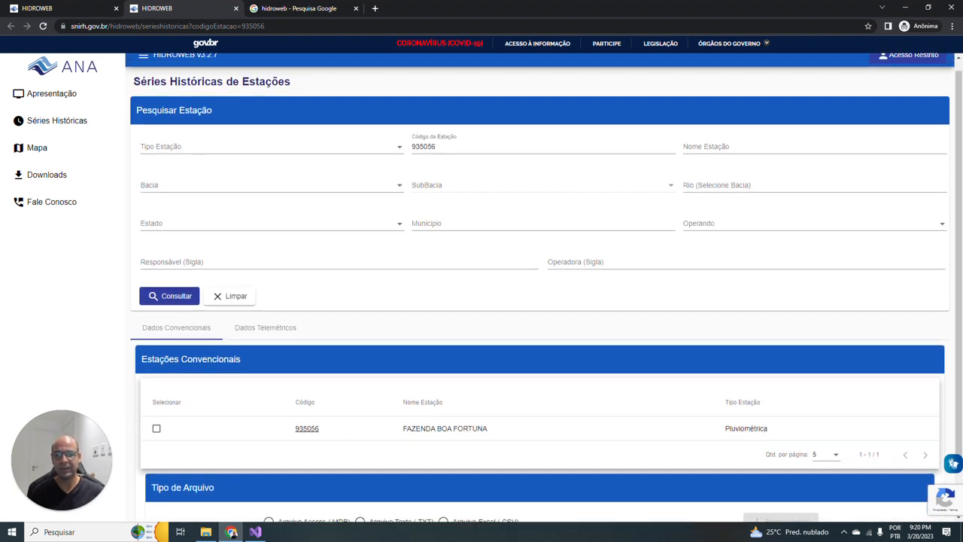
{"action": "double_click", "coordinate": [416, 146]}
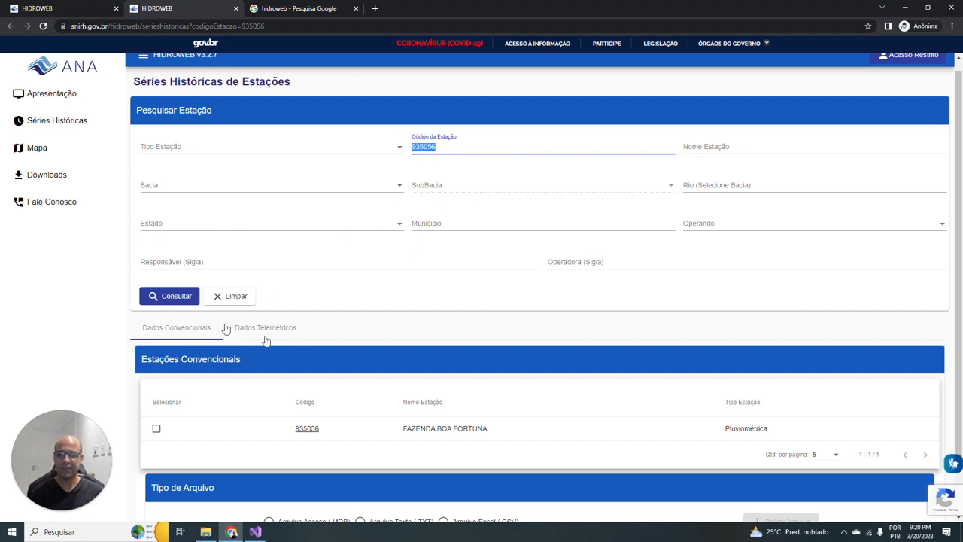
{"action": "scroll", "coordinate": [420, 365], "scroll_direction": "down", "scroll_amount": 1}
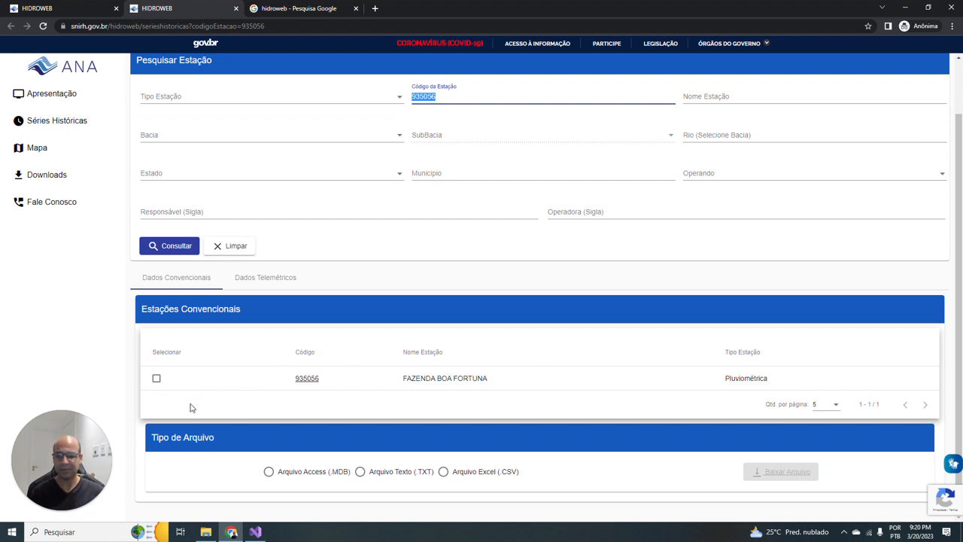
{"action": "left_click", "coordinate": [157, 380]}
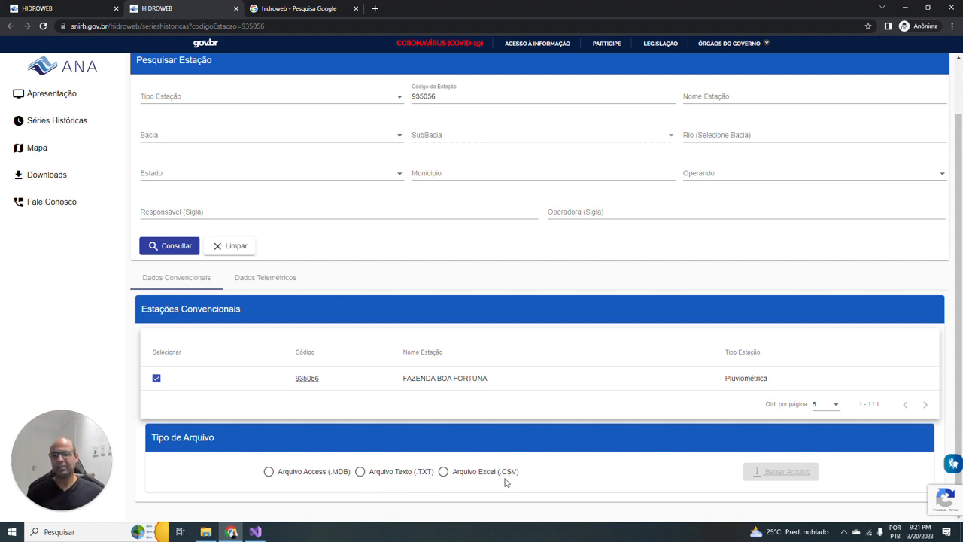
Download the selected station's conventional data as an Access (.MDB) file
{"action": "scroll", "coordinate": [504, 479], "scroll_direction": "up", "scroll_amount": 1}
{"action": "scroll", "coordinate": [496, 481], "scroll_direction": "down", "scroll_amount": 1}
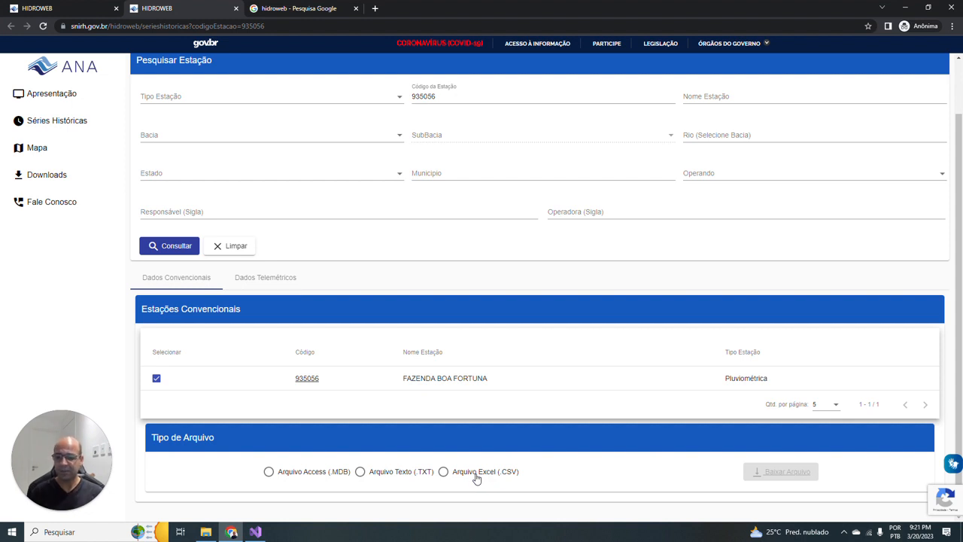
{"action": "left_click", "coordinate": [268, 472]}
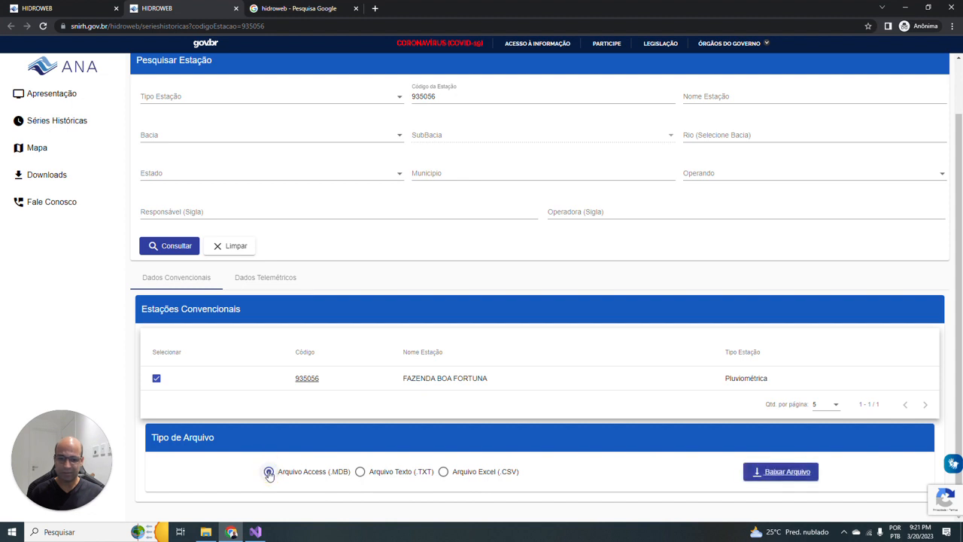
{"action": "left_click", "coordinate": [785, 477]}
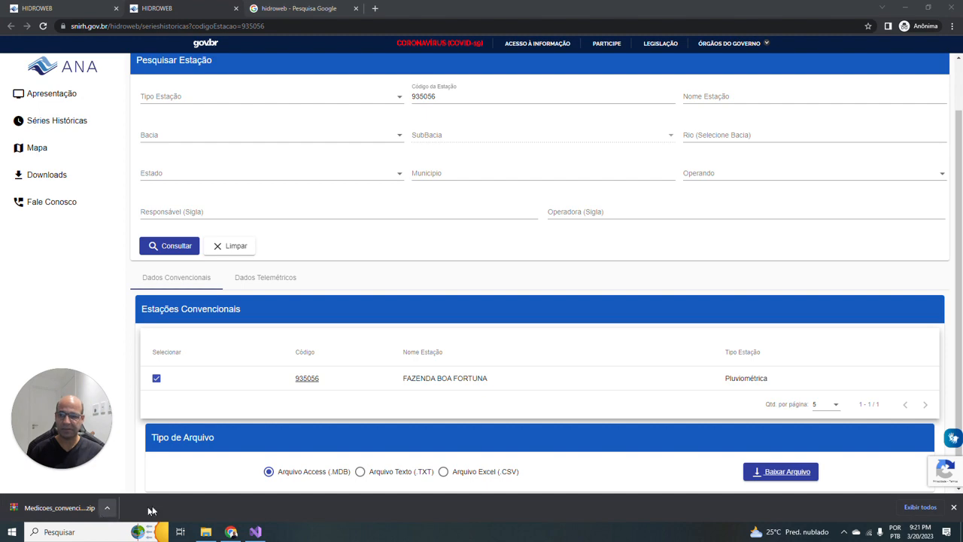
Switch to File Explorer and extract Medicoes_convencionais.zip from Downloads into a folder of the same name
{"action": "left_click", "coordinate": [206, 531]}
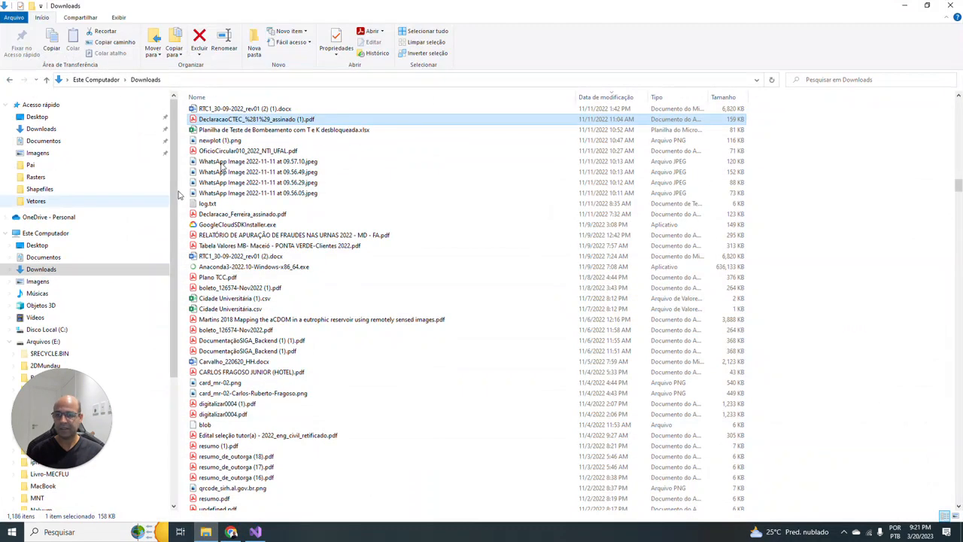
{"action": "left_click", "coordinate": [44, 129]}
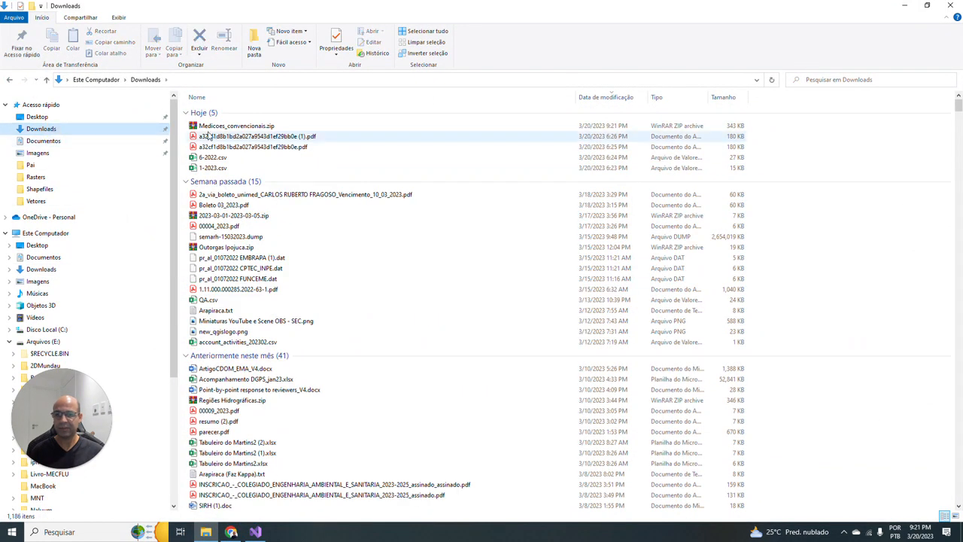
{"action": "left_click", "coordinate": [224, 127]}
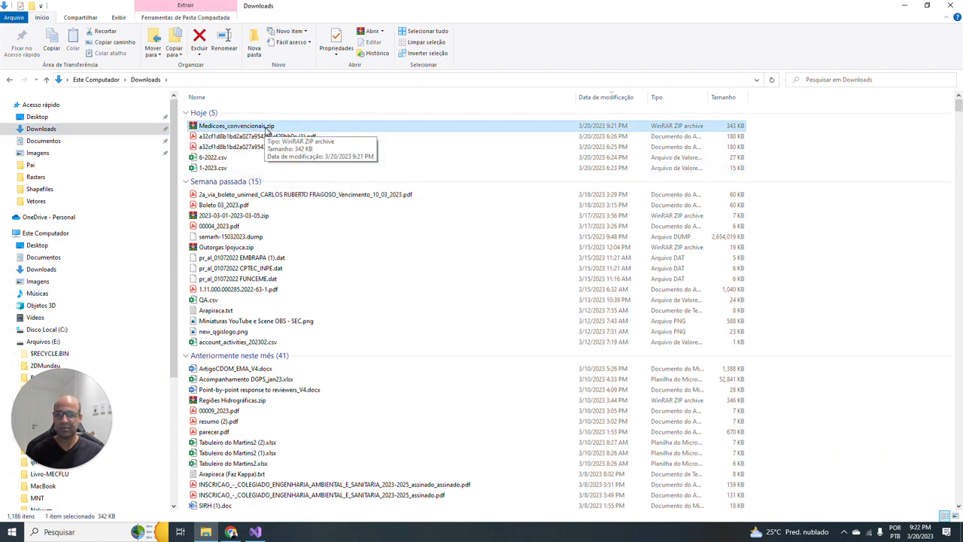
{"action": "right_click", "coordinate": [267, 128]}
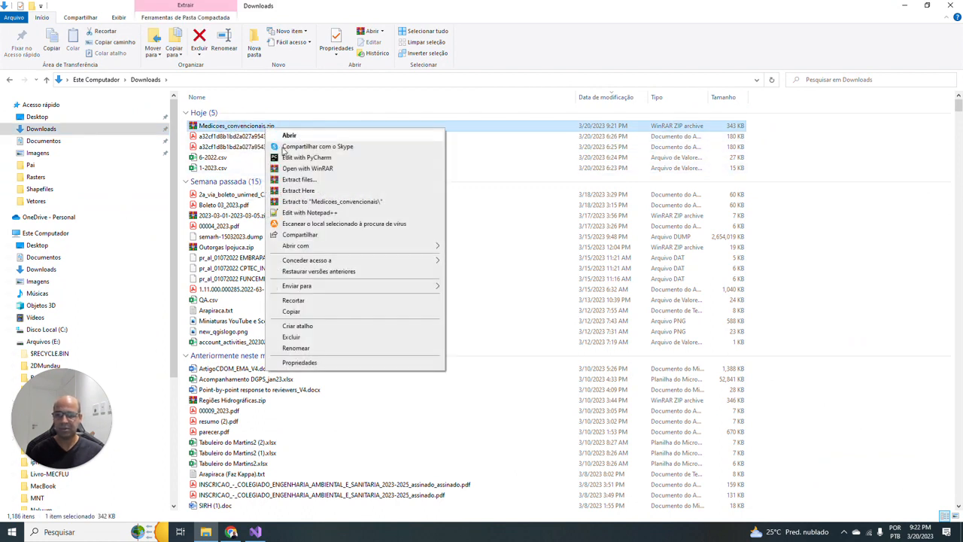
{"action": "left_click", "coordinate": [316, 202]}
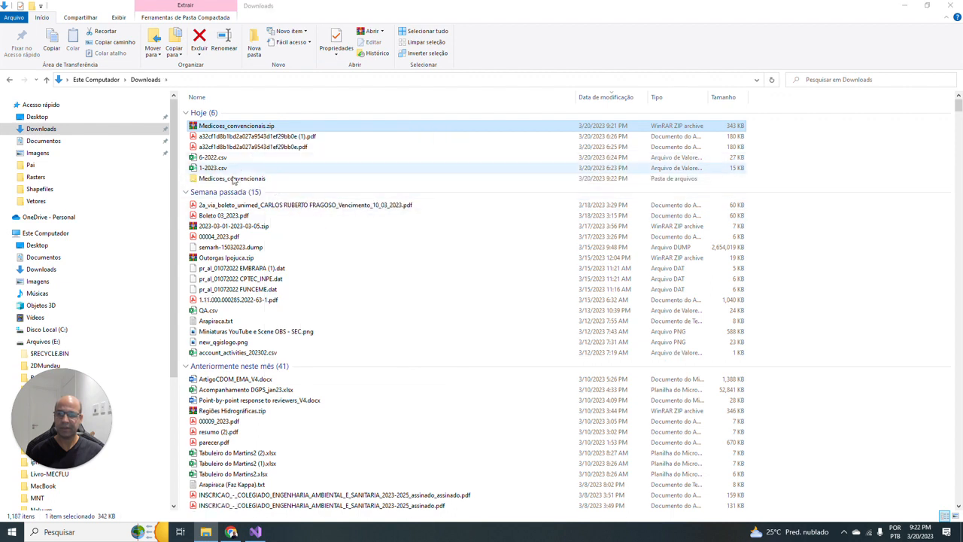
Extract chuvas_00935056.zip directly inside the Medicoes_convencionais folder and select the extracted chuvas_00935056.mdb file
{"action": "double_click", "coordinate": [238, 182]}
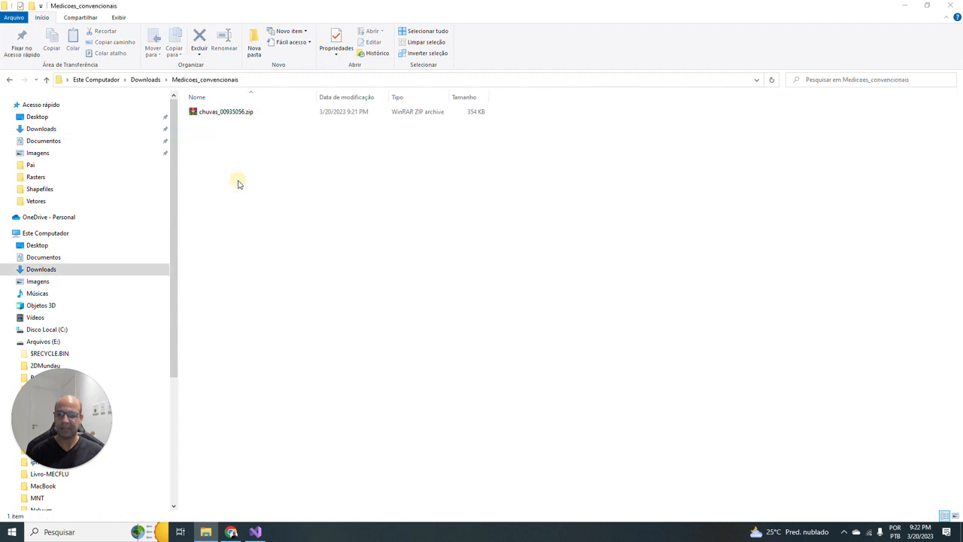
{"action": "left_click", "coordinate": [216, 113]}
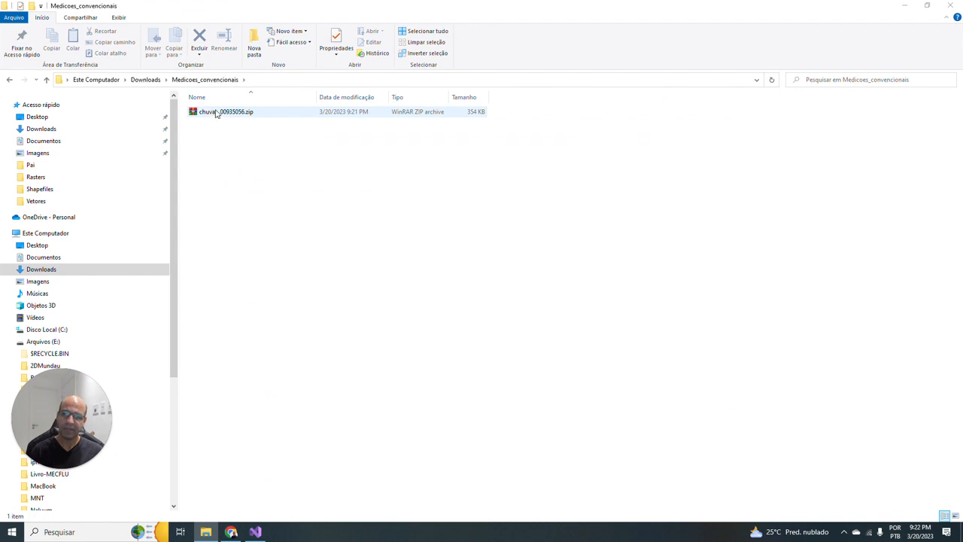
{"action": "left_click", "coordinate": [203, 119]}
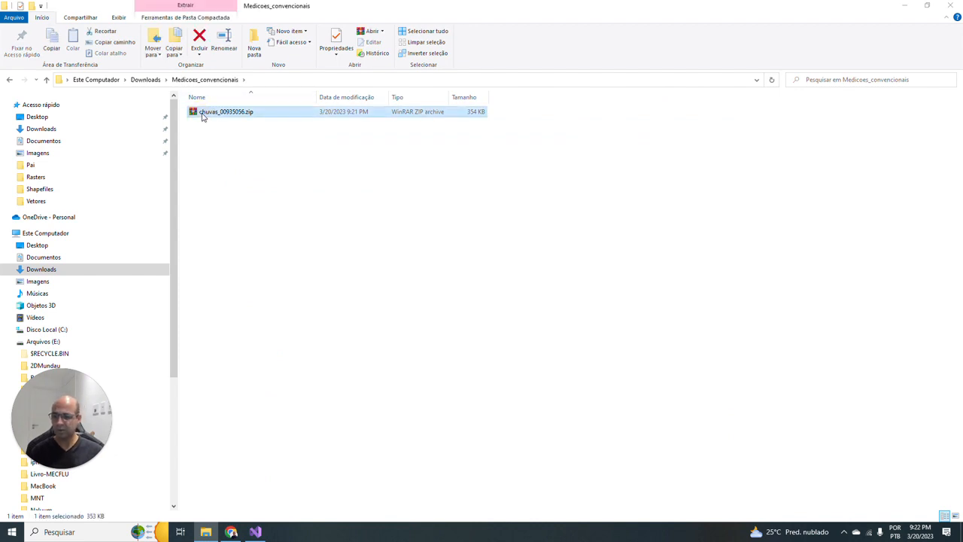
{"action": "right_click", "coordinate": [223, 113]}
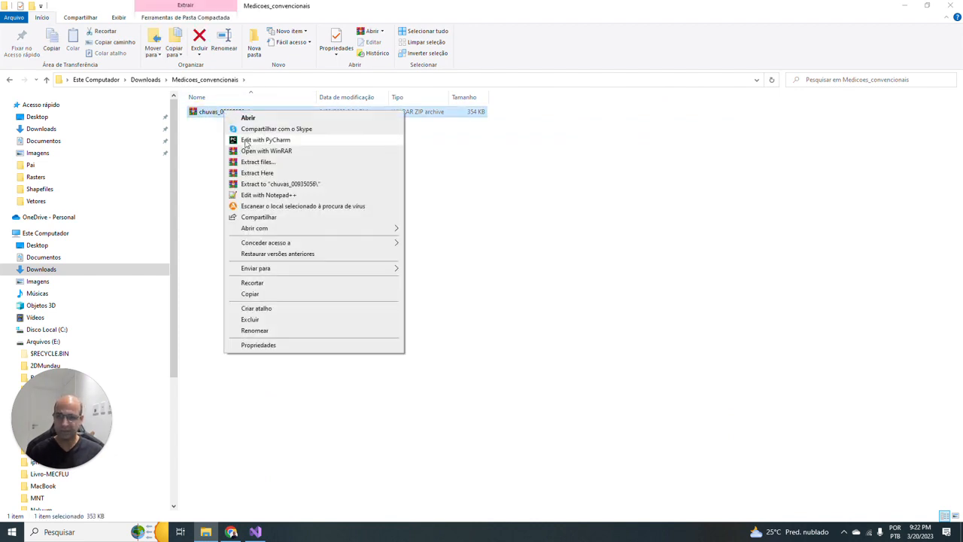
{"action": "left_click", "coordinate": [264, 177]}
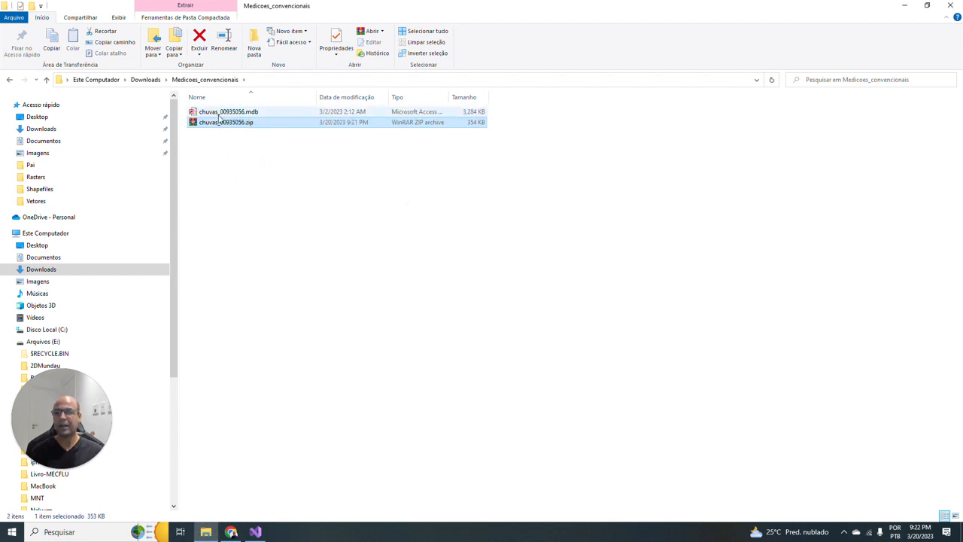
{"action": "left_click", "coordinate": [220, 112]}
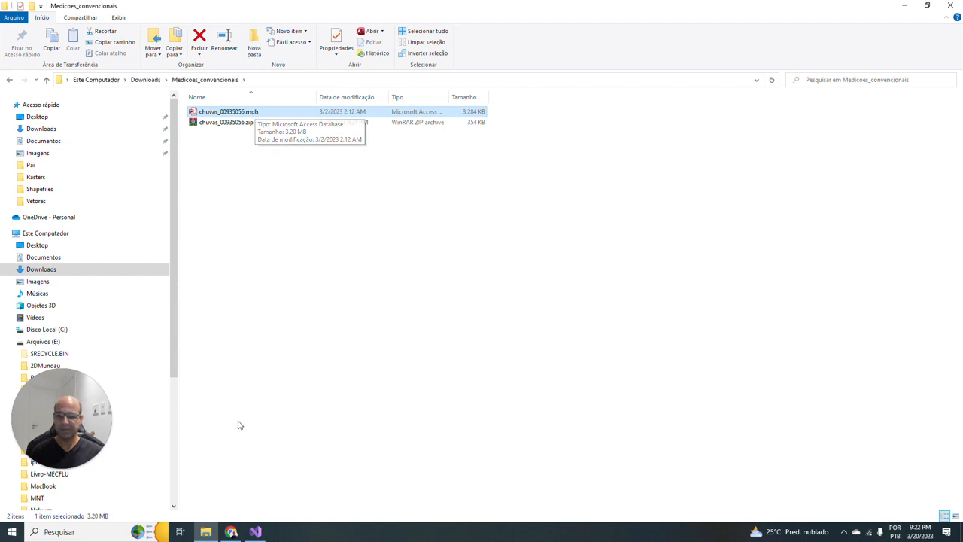
Switch to the browser, open HIDROWEB's Downloads page and examine the Instalador Hidro Build 1.4.0.83.zip entry
{"action": "left_click", "coordinate": [231, 532]}
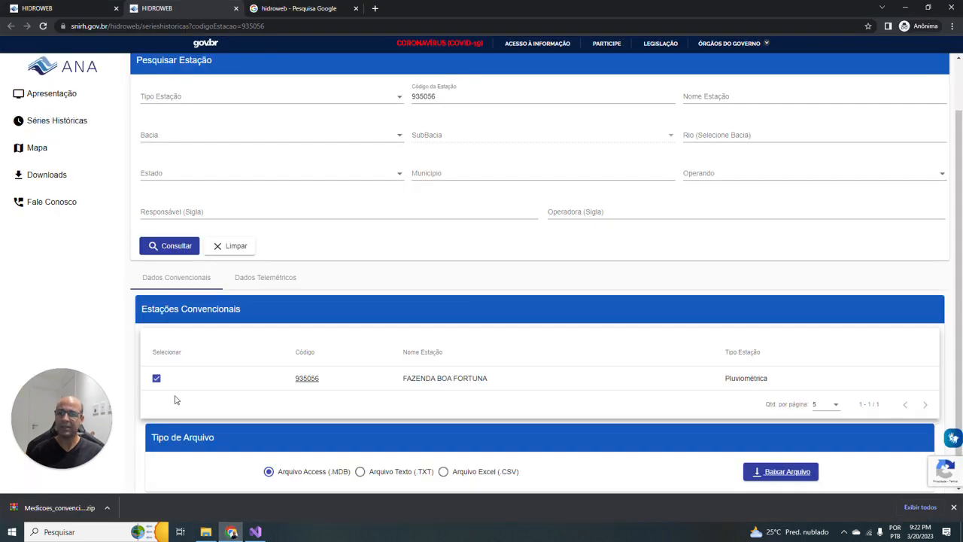
{"action": "left_click", "coordinate": [50, 177]}
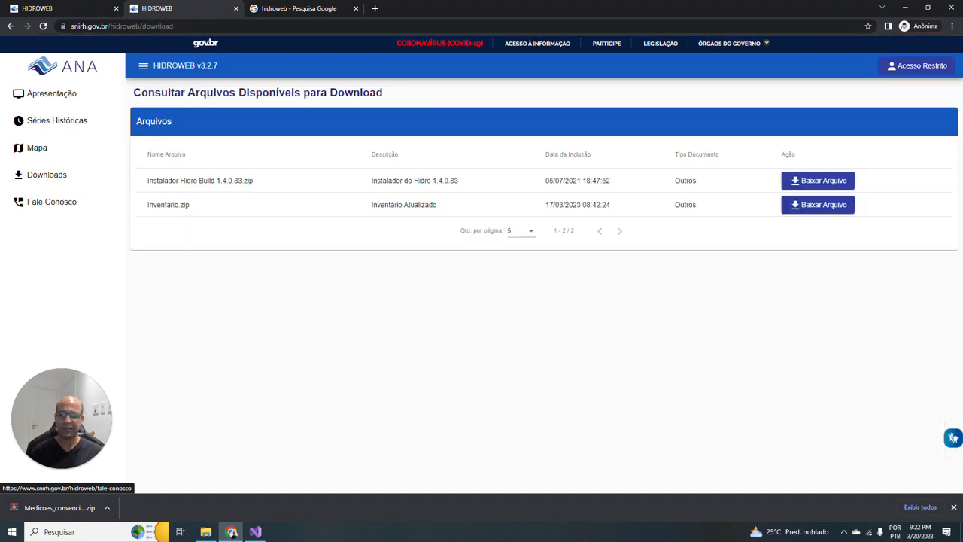
{"action": "left_click", "coordinate": [953, 507]}
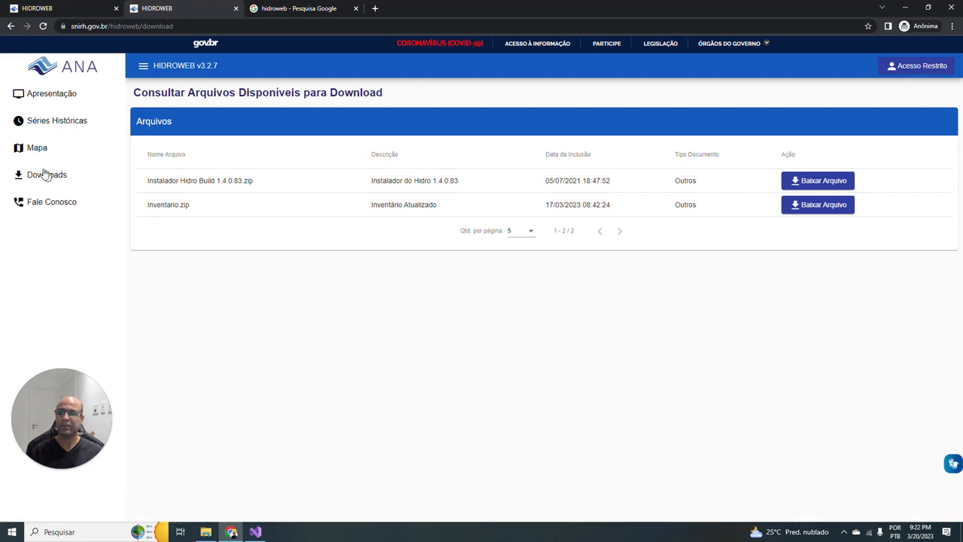
{"action": "left_click_drag", "start_coordinate": [154, 180], "coordinate": [208, 183]}
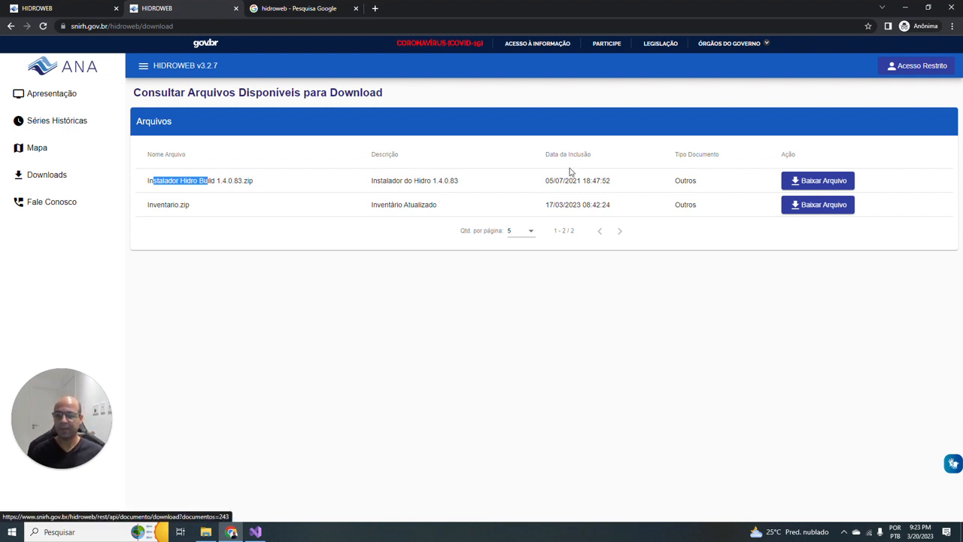
Launch Hidro 1.4 from the desktop and log in with the hidro account and its password
{"action": "left_click", "coordinate": [960, 531]}
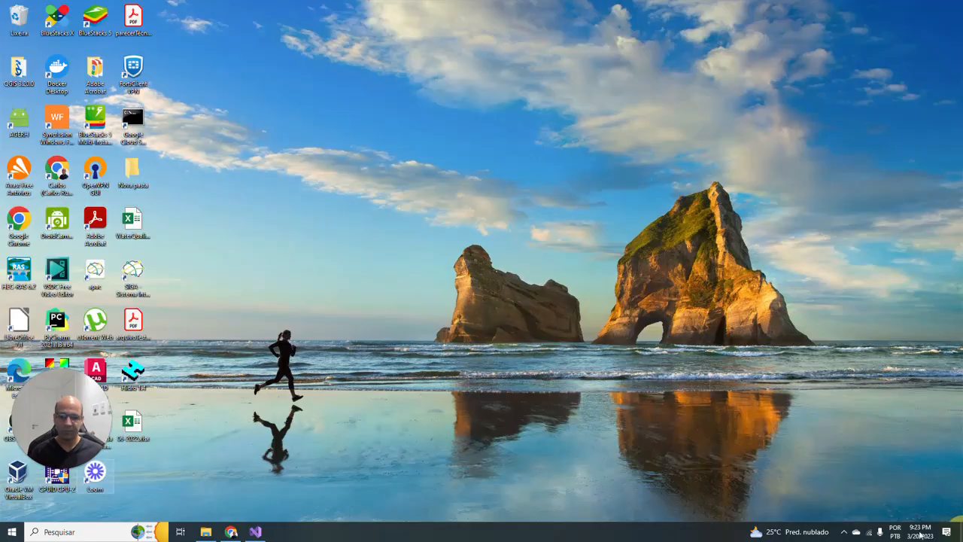
{"action": "double_click", "coordinate": [139, 374]}
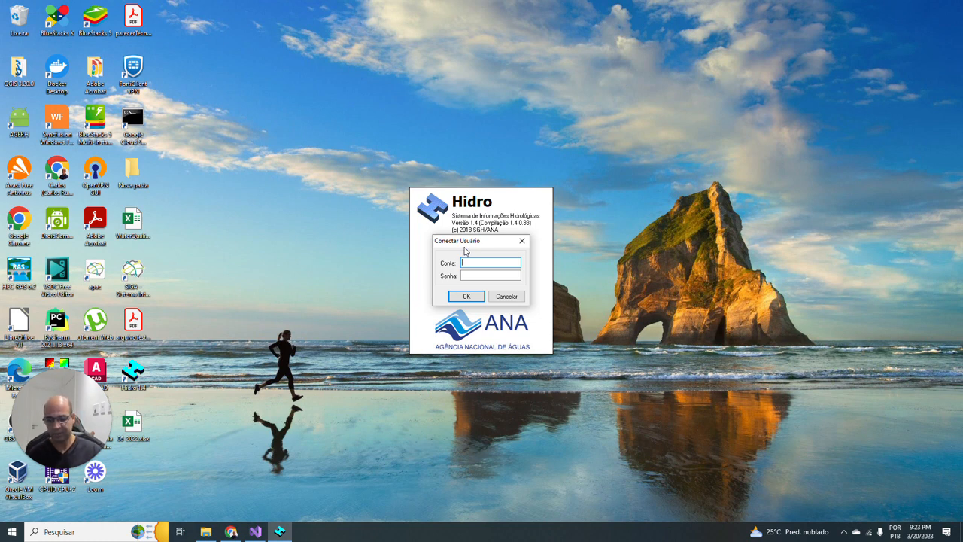
{"action": "type", "text": "h"}
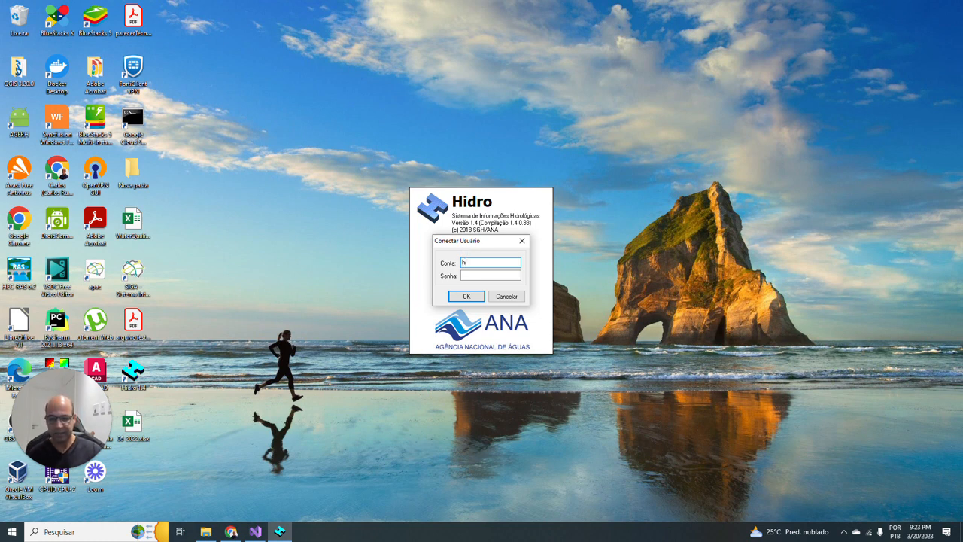
{"action": "type", "text": "*"}
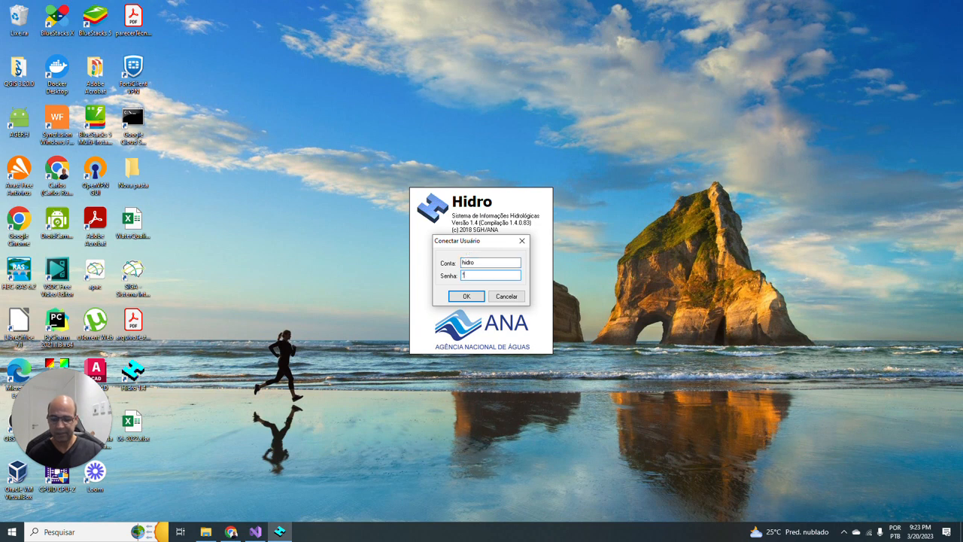
{"action": "type", "text": "**"}
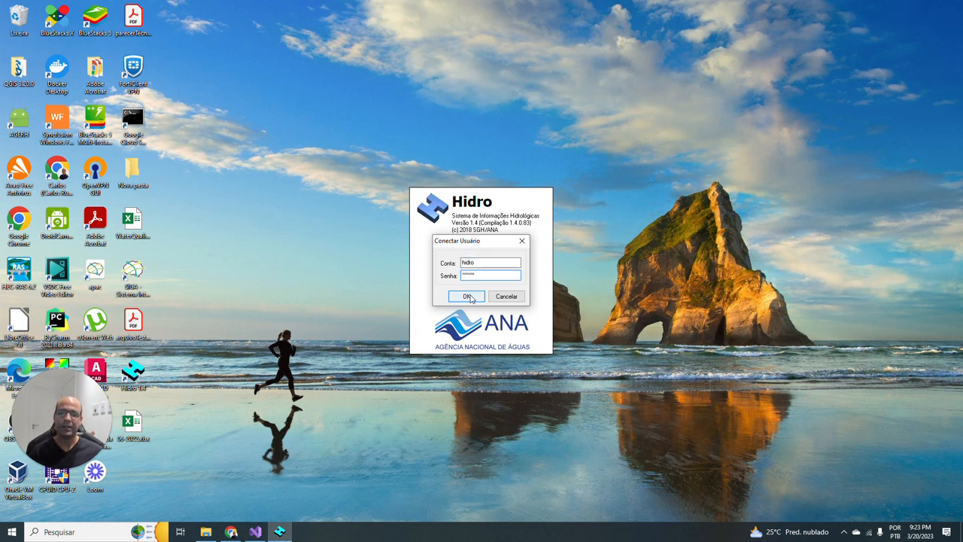
{"action": "left_click", "coordinate": [467, 296]}
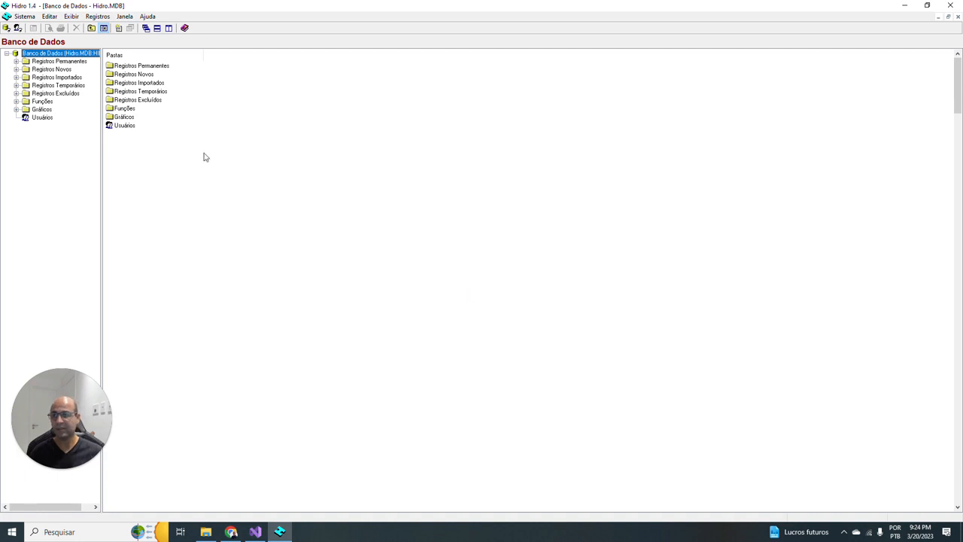
Import chuvas_00935056.mdb from the Medicoes_convencionais folder in Downloads into the Hidro database and close the import dialog
{"action": "left_click", "coordinate": [26, 16]}
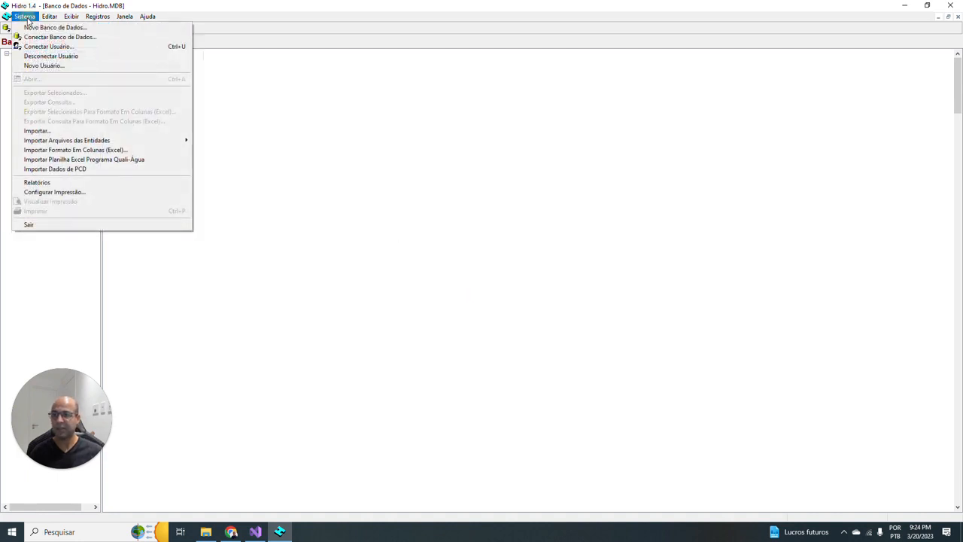
{"action": "left_click", "coordinate": [36, 131]}
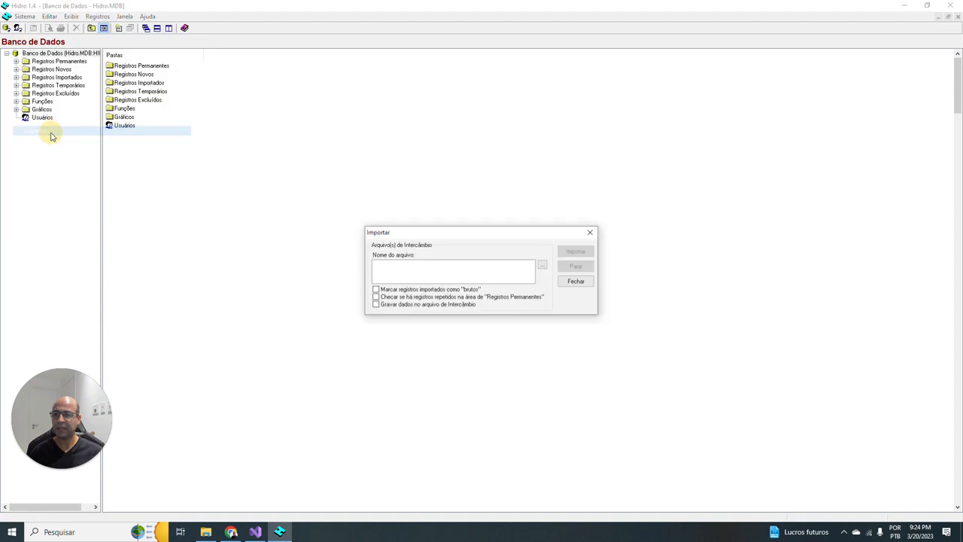
{"action": "left_click", "coordinate": [542, 269]}
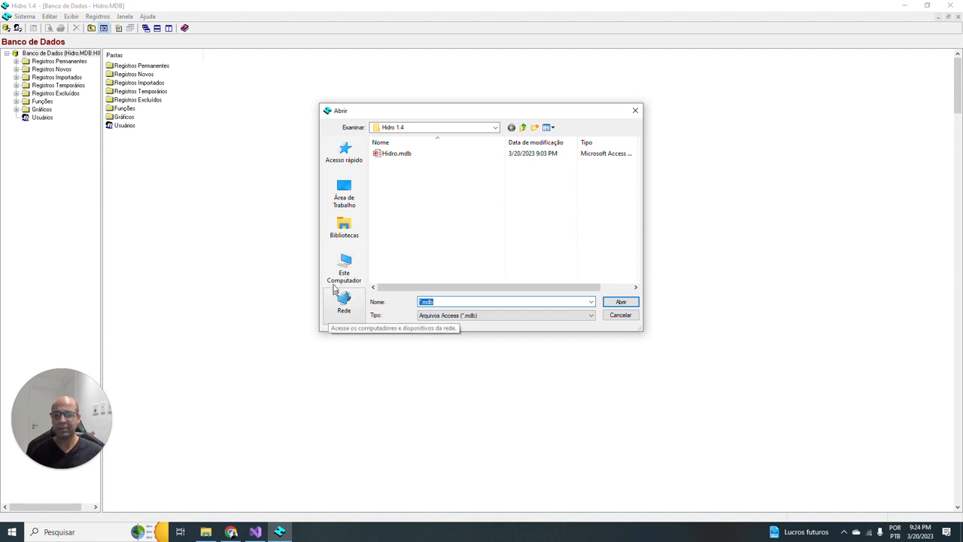
{"action": "left_click", "coordinate": [344, 274]}
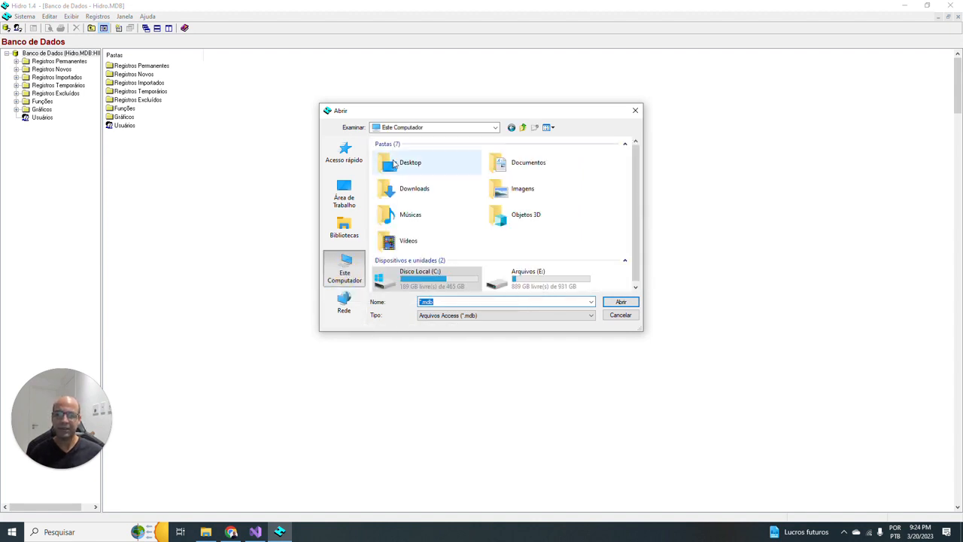
{"action": "double_click", "coordinate": [427, 193]}
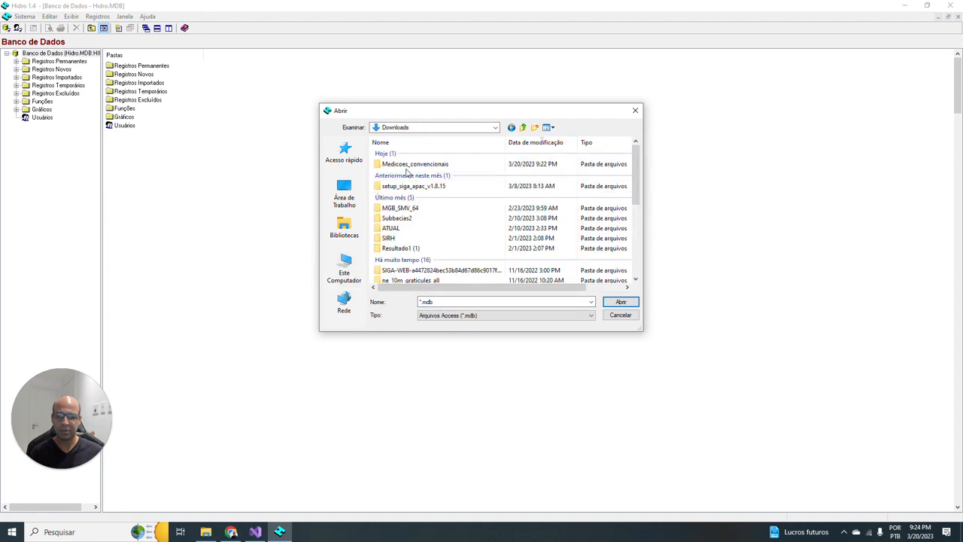
{"action": "double_click", "coordinate": [404, 166]}
{"action": "left_click", "coordinate": [401, 155]}
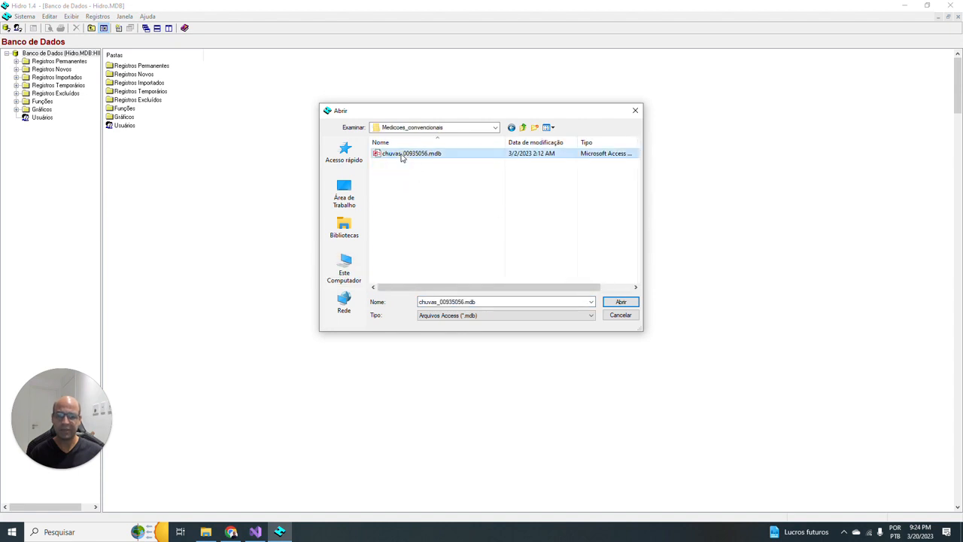
{"action": "left_click", "coordinate": [611, 302]}
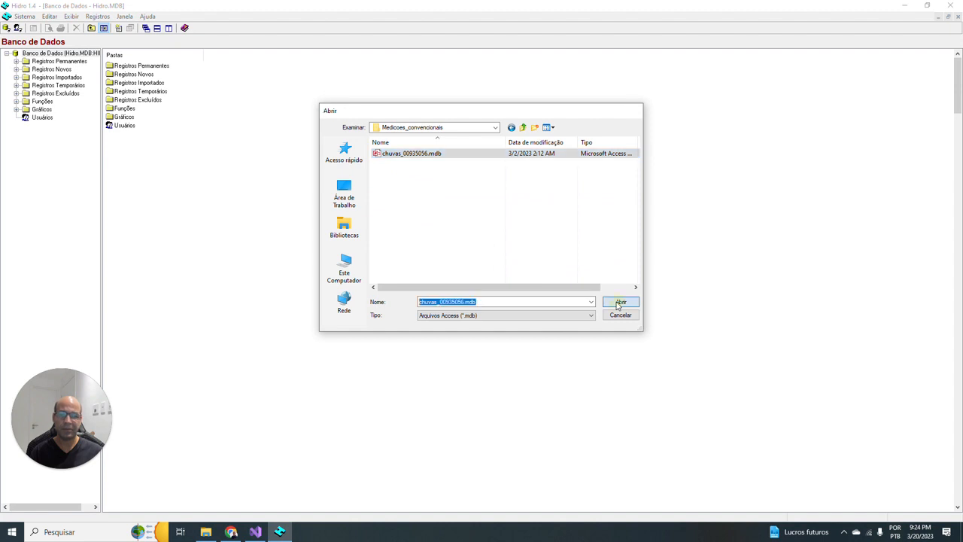
{"action": "left_click", "coordinate": [576, 252]}
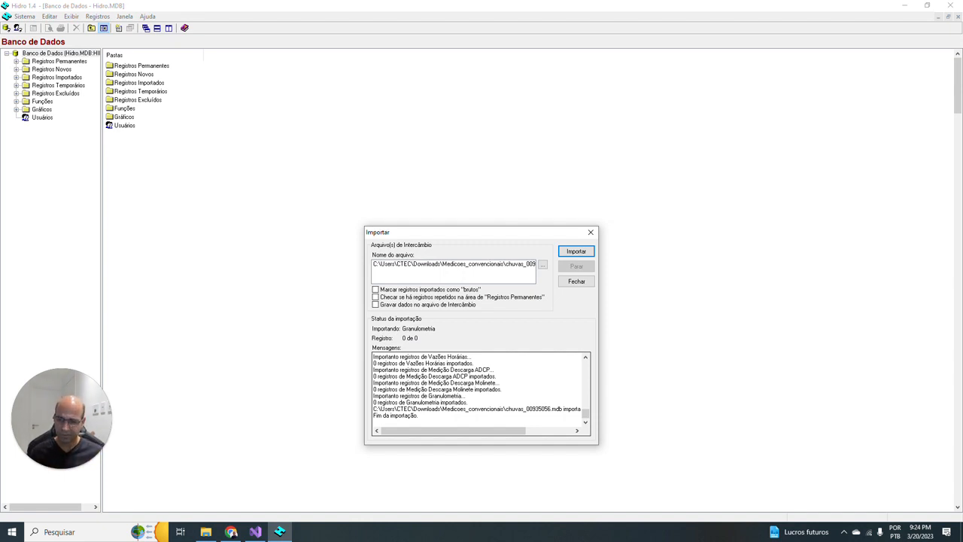
{"action": "left_click", "coordinate": [590, 232]}
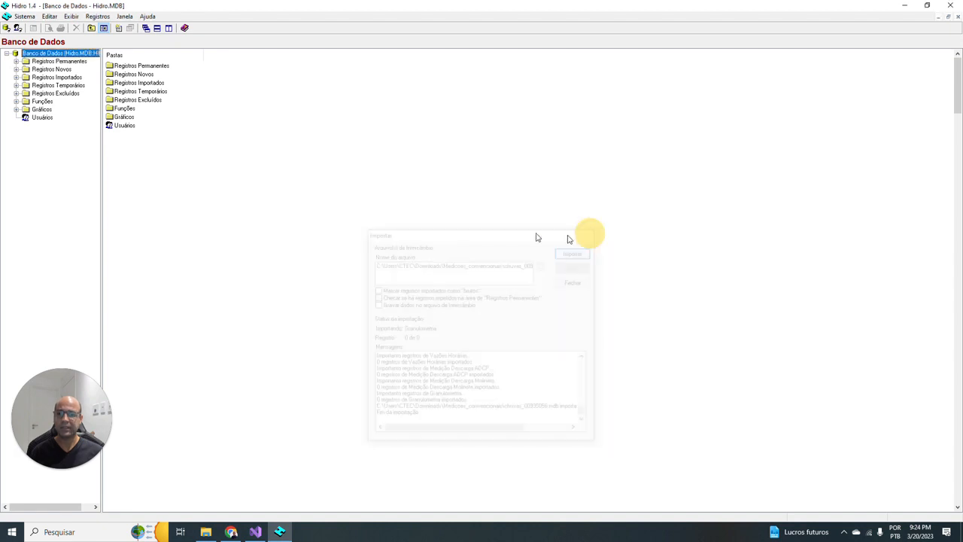
Display the imported Chuvas Diárias series and examine the station's monthly records for 11/2022 and 10/2022
{"action": "left_click", "coordinate": [16, 77]}
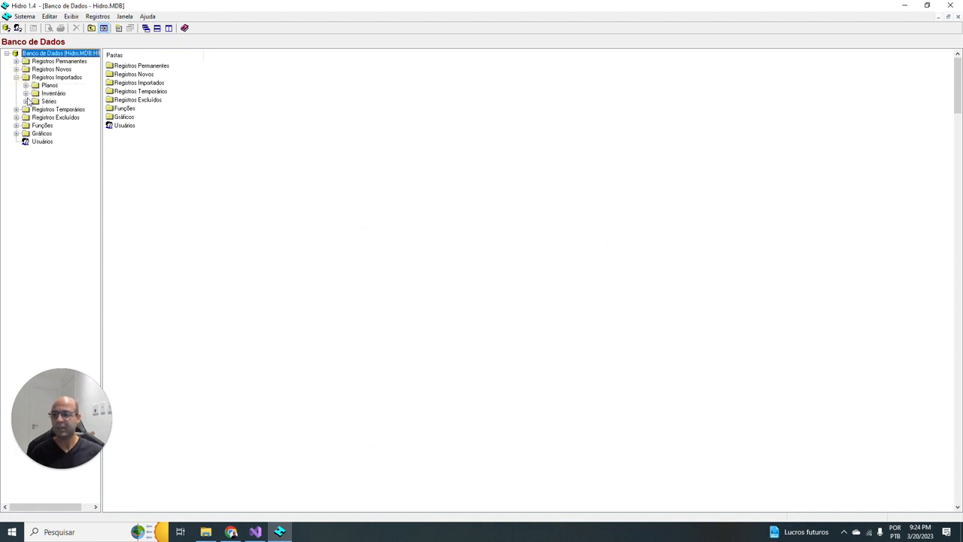
{"action": "left_click", "coordinate": [26, 101]}
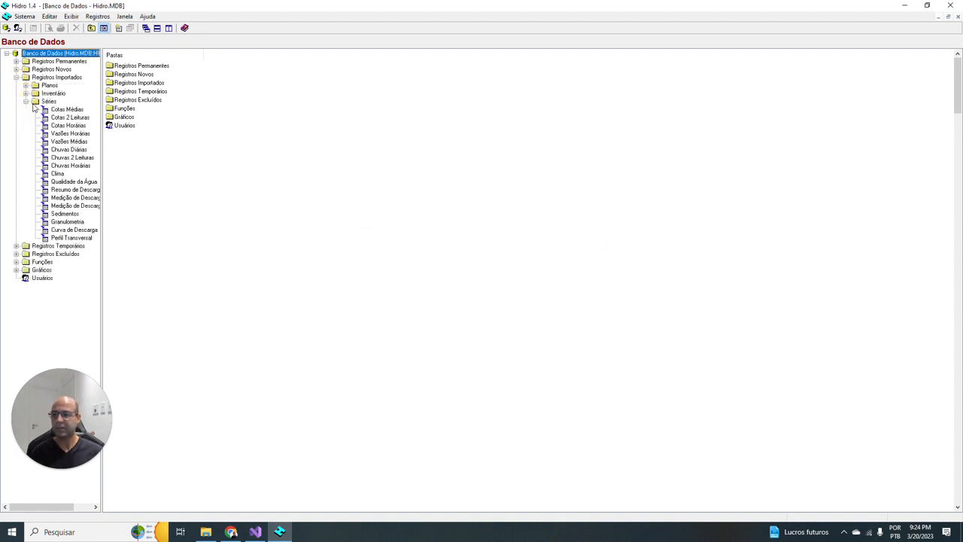
{"action": "left_click", "coordinate": [76, 152]}
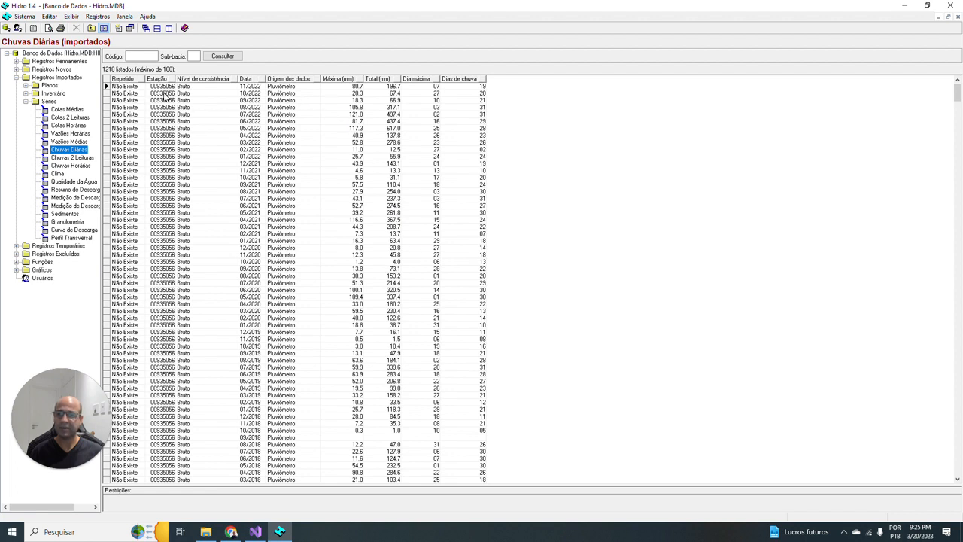
{"action": "left_click", "coordinate": [167, 87]}
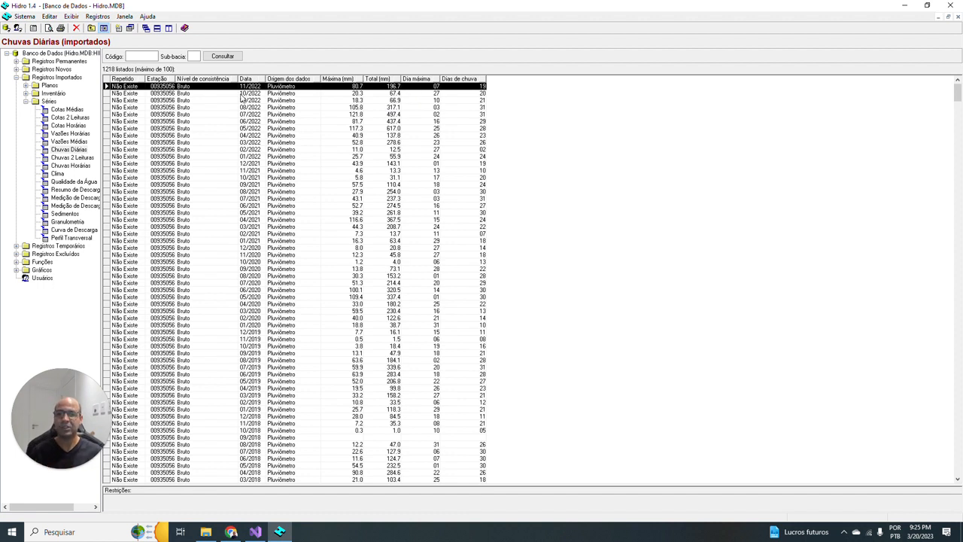
{"action": "left_click", "coordinate": [348, 92]}
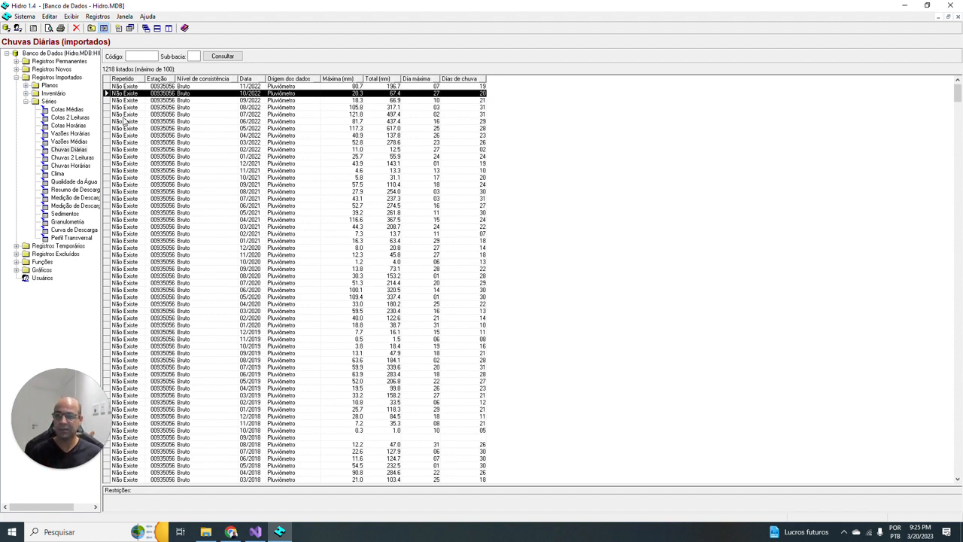
Collapse the imported records and open the Chuvas Diárias function in the Estatísticas group under Funções
{"action": "left_click", "coordinate": [26, 102]}
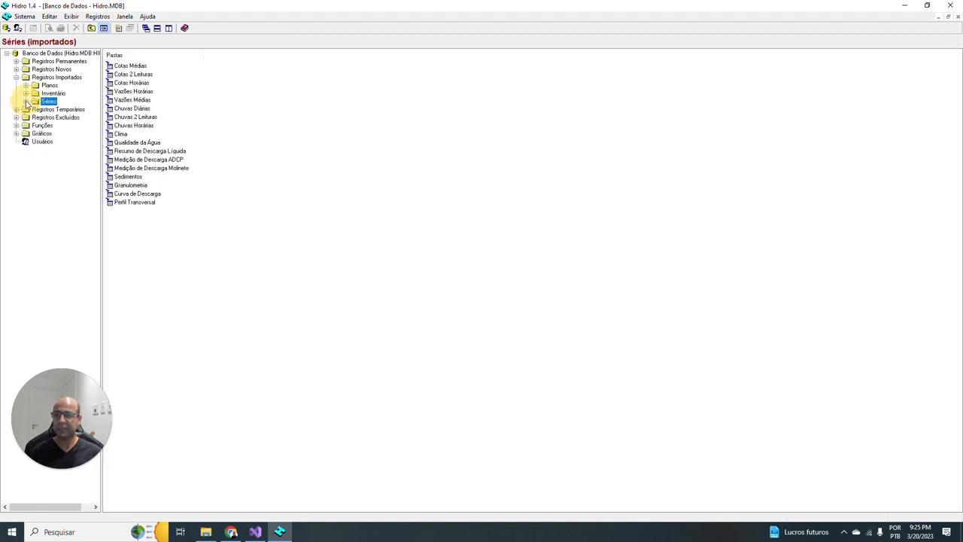
{"action": "left_click", "coordinate": [16, 78]}
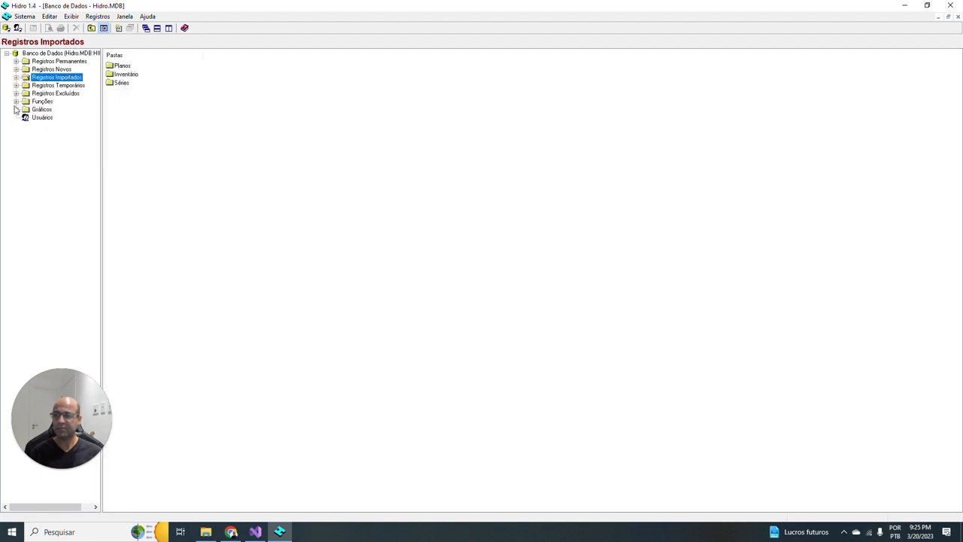
{"action": "left_click", "coordinate": [16, 101]}
{"action": "left_click", "coordinate": [25, 110]}
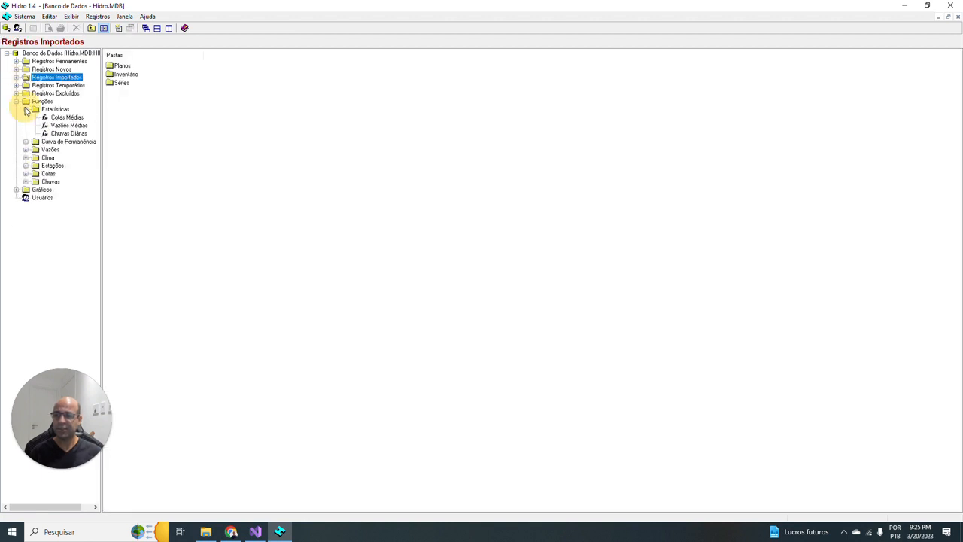
{"action": "double_click", "coordinate": [69, 134]}
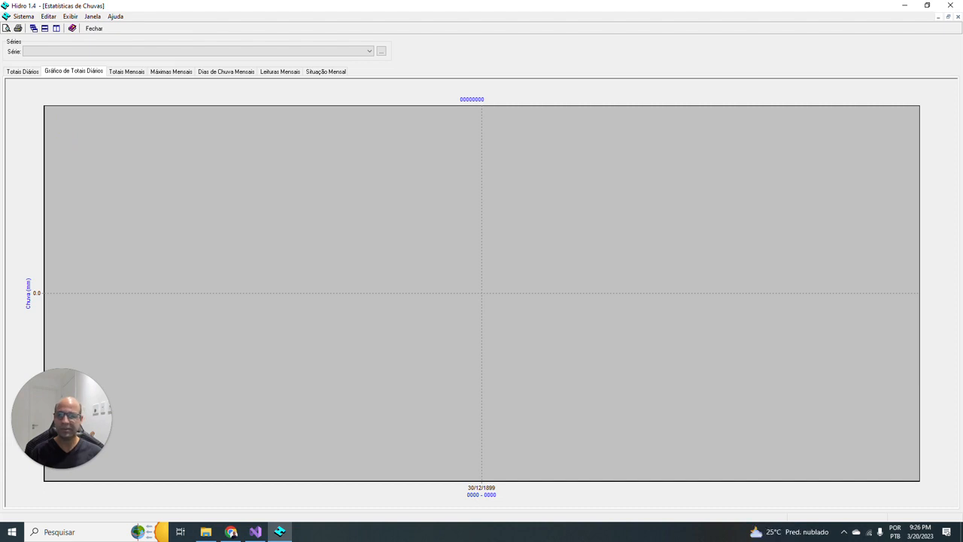
Query the available stations and load both the Bruto and Consistido imported series of station 00935056 into the rainfall statistics
{"action": "left_click", "coordinate": [133, 52]}
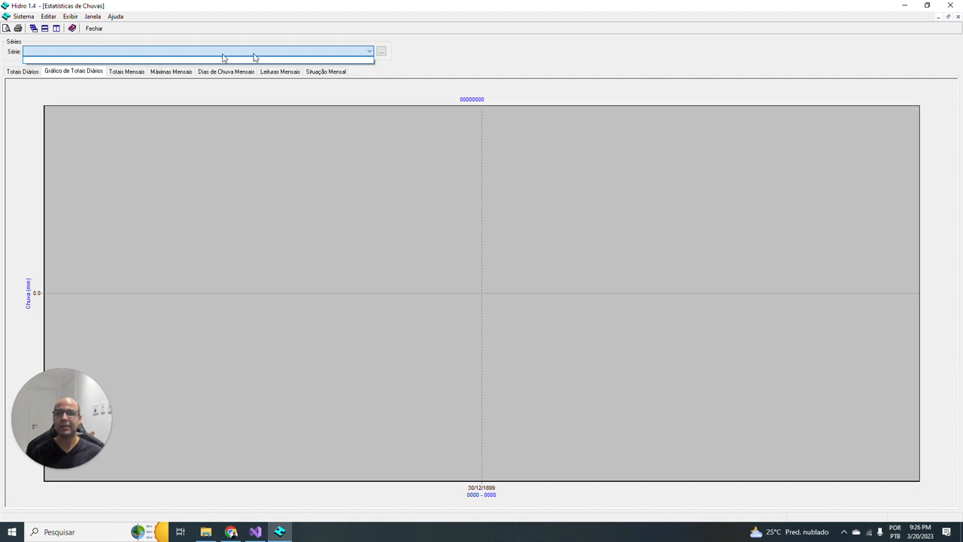
{"action": "left_click", "coordinate": [381, 52]}
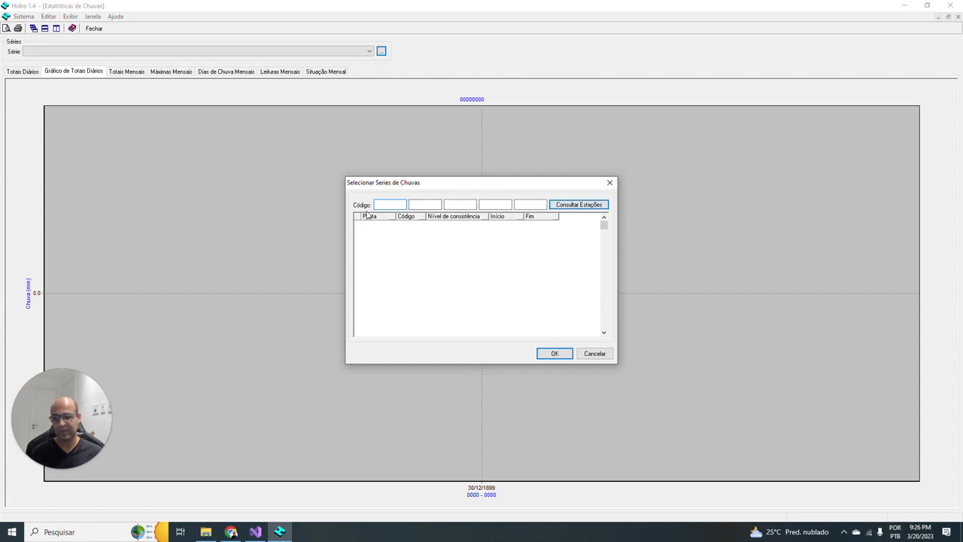
{"action": "left_click", "coordinate": [579, 205]}
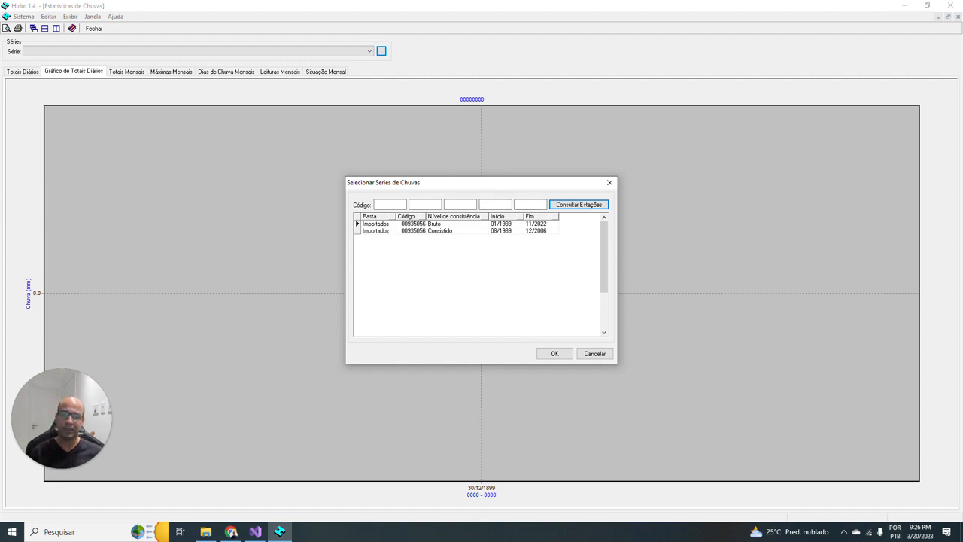
{"action": "left_click", "coordinate": [367, 224]}
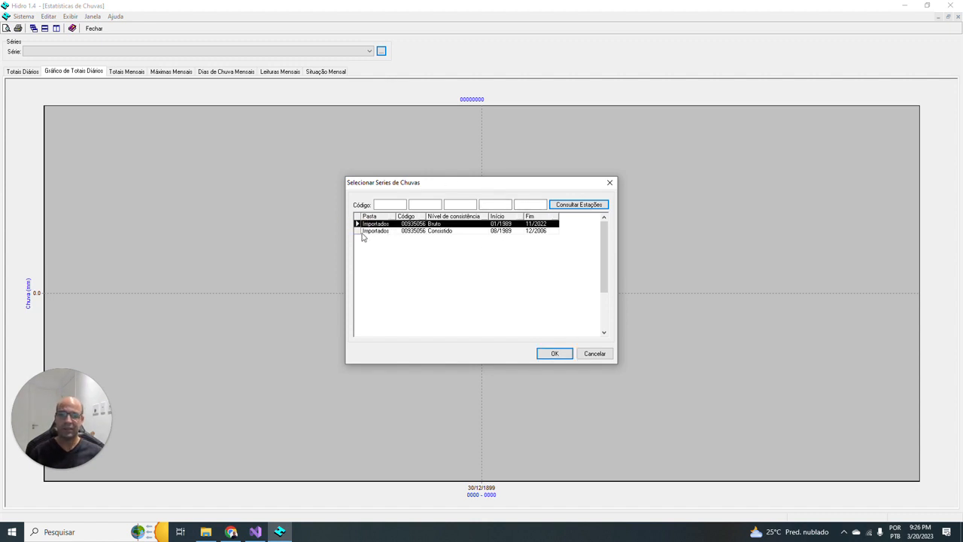
{"action": "left_click", "coordinate": [415, 232]}
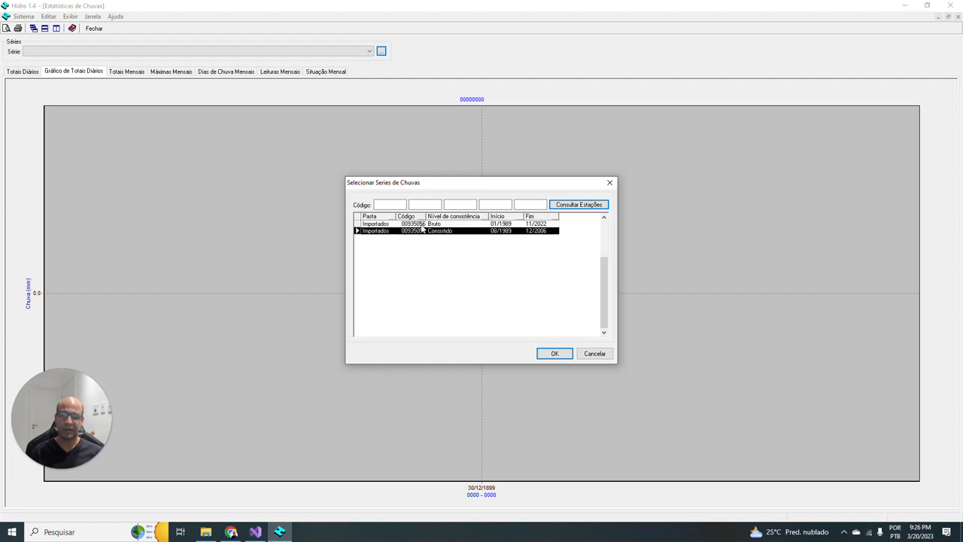
{"action": "left_click", "coordinate": [365, 225]}
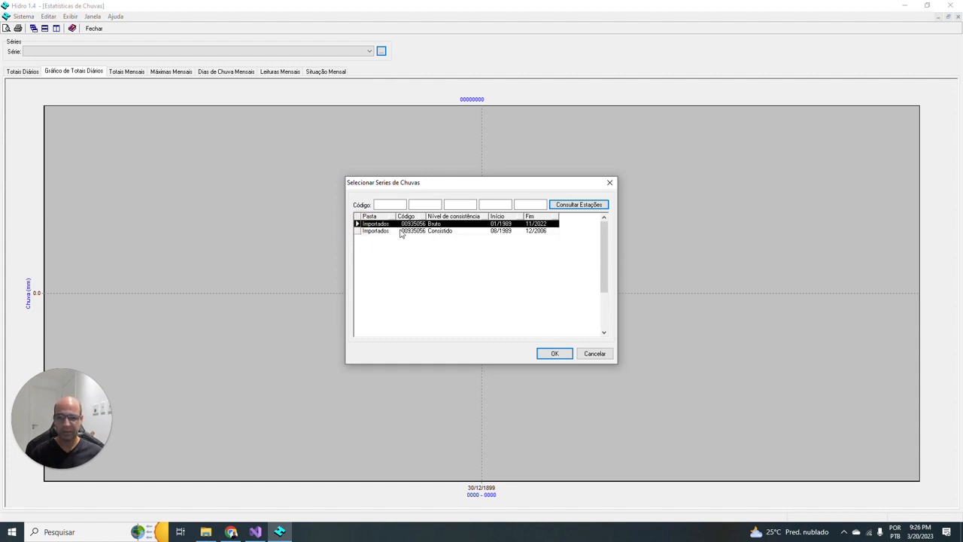
{"action": "left_click", "coordinate": [362, 230]}
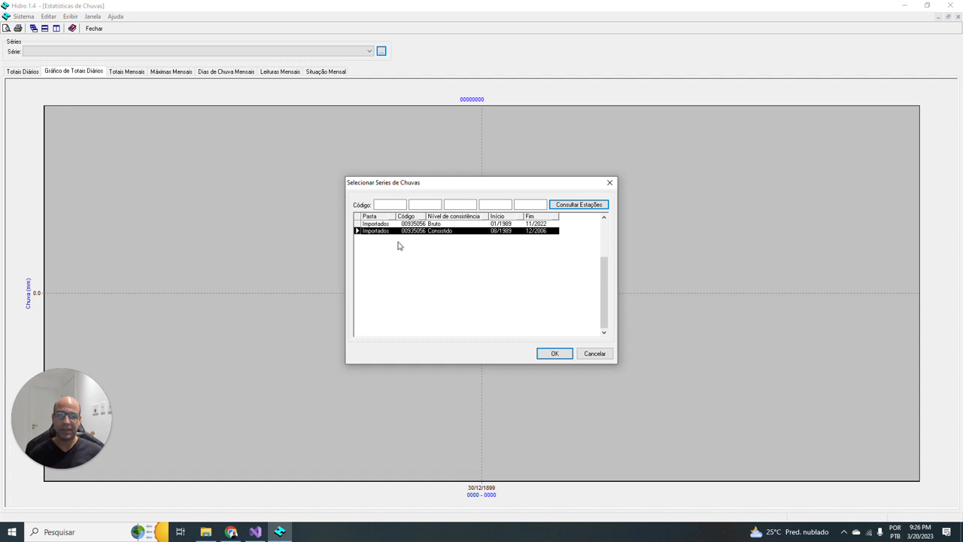
{"action": "left_click", "coordinate": [501, 224]}
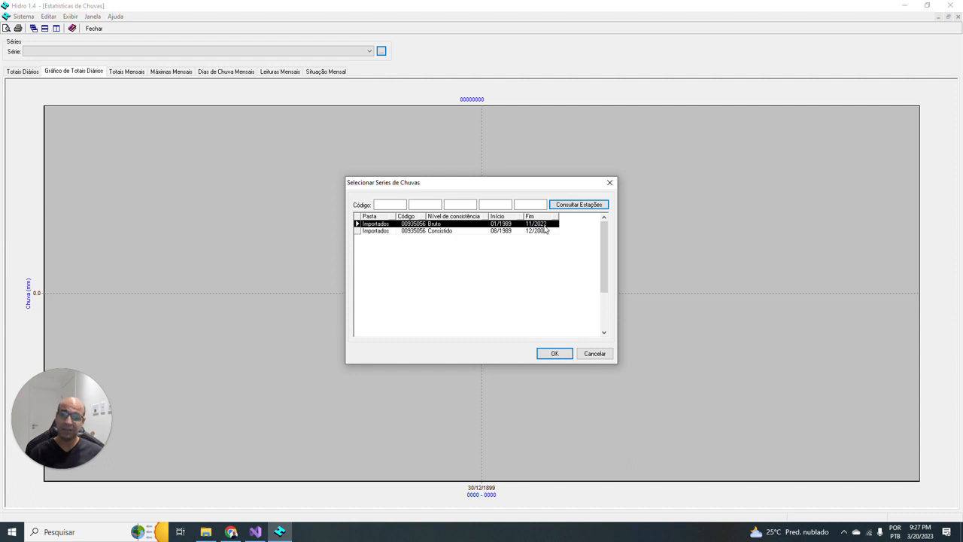
{"action": "left_click", "coordinate": [462, 232]}
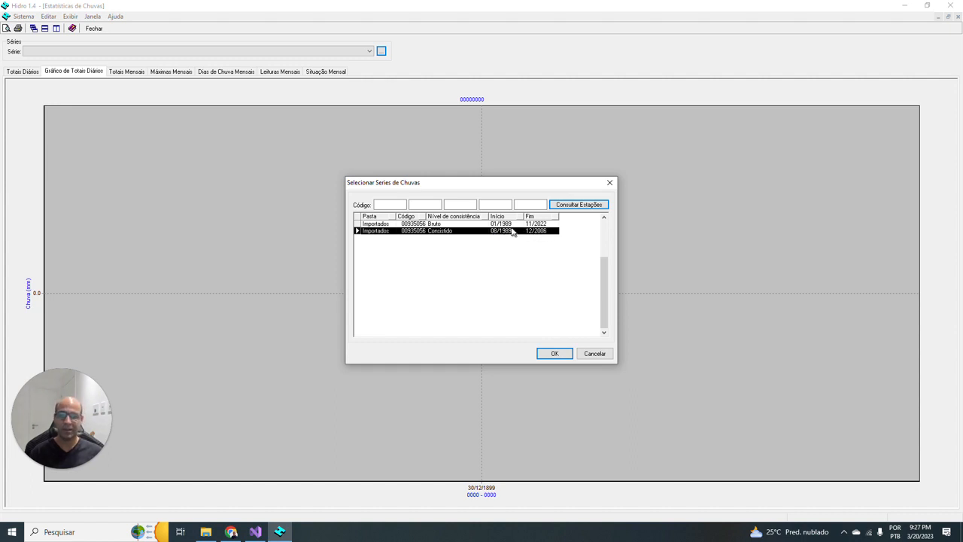
{"action": "left_click", "coordinate": [363, 224]}
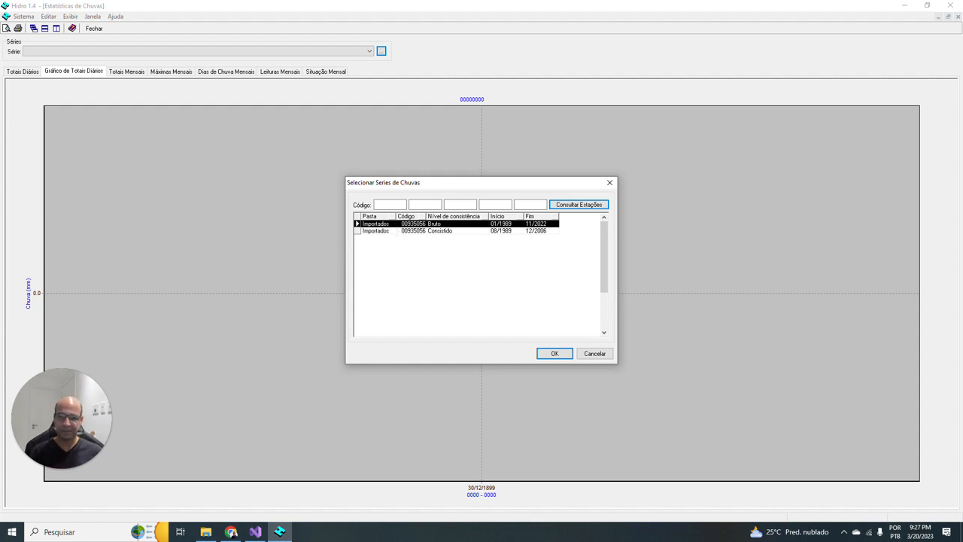
{"action": "left_click", "coordinate": [358, 230], "text": "shift"}
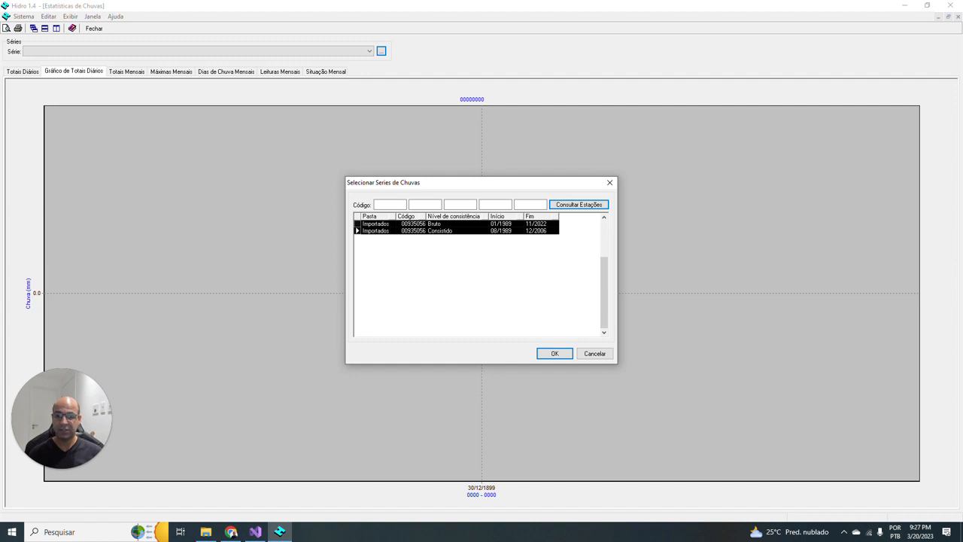
{"action": "left_click", "coordinate": [554, 351]}
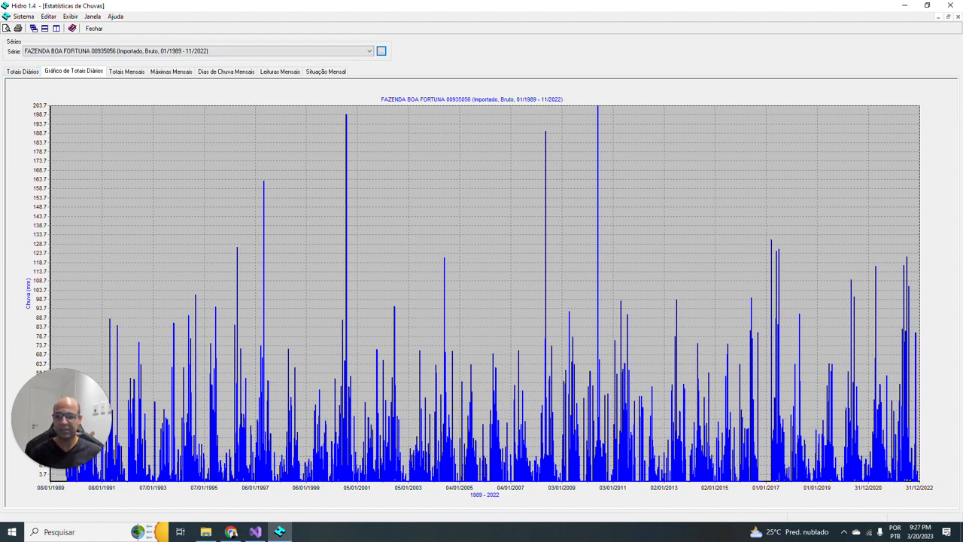
Zoom the daily totals chart in on the period from about June 1989 to April 1991
{"action": "left_click_drag", "start_coordinate": [74, 420], "coordinate": [869, 159]}
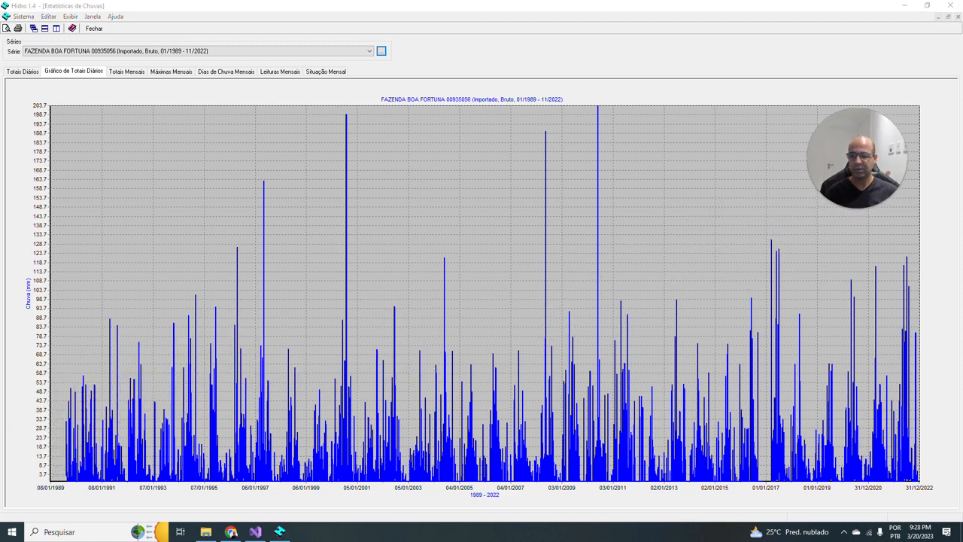
{"action": "left_click_drag", "start_coordinate": [64, 376], "coordinate": [110, 428]}
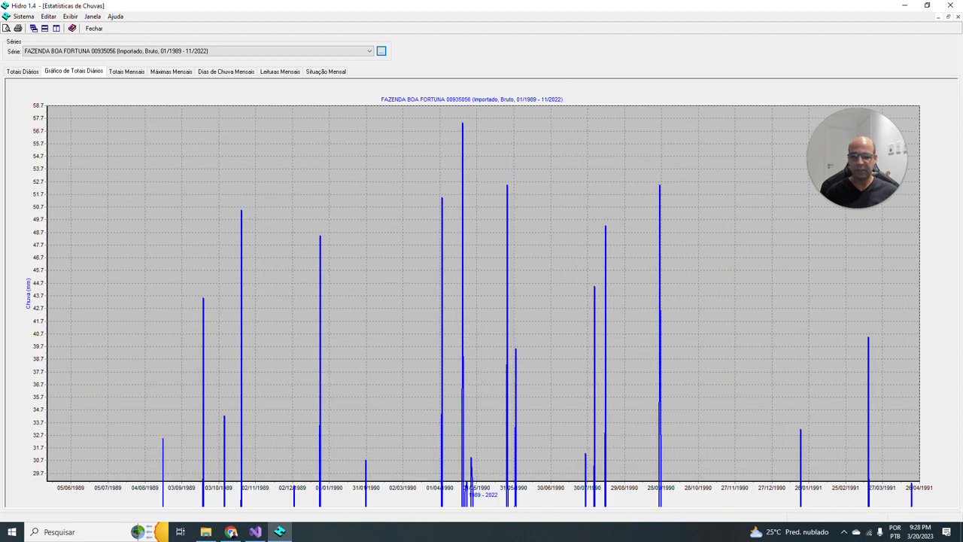
{"action": "right_click", "coordinate": [351, 400]}
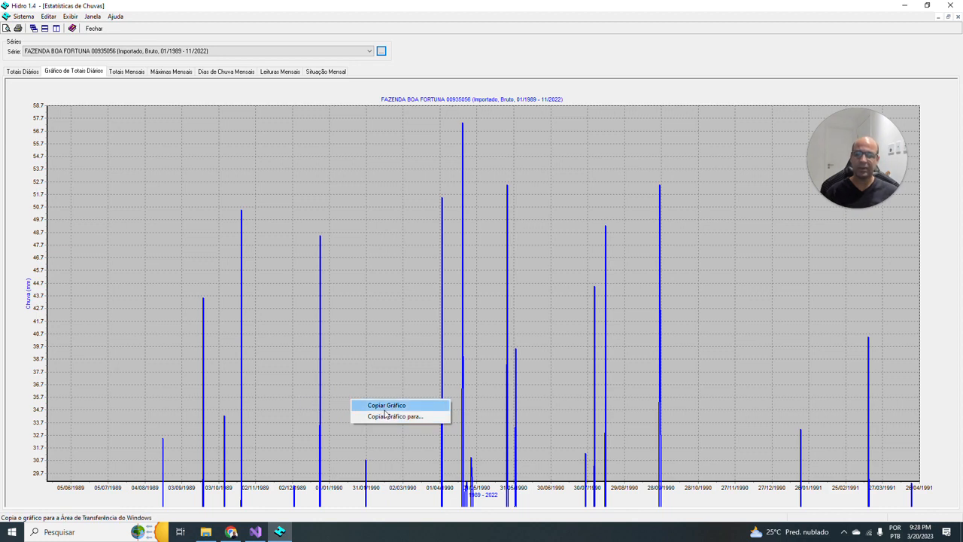
{"action": "left_click", "coordinate": [200, 200]}
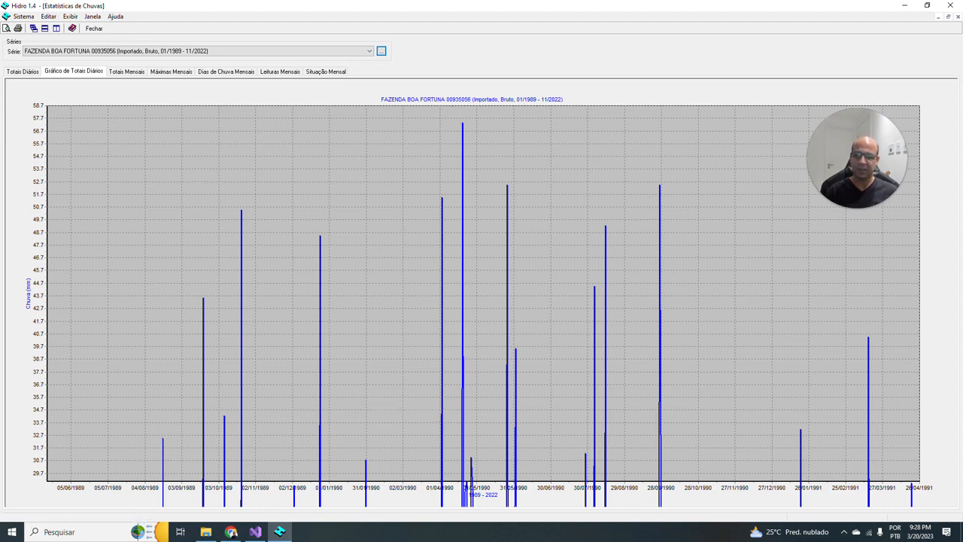
Examine the Bruto series' daily totals, monthly totals and monthly rainy-day tables
{"action": "left_click", "coordinate": [35, 74]}
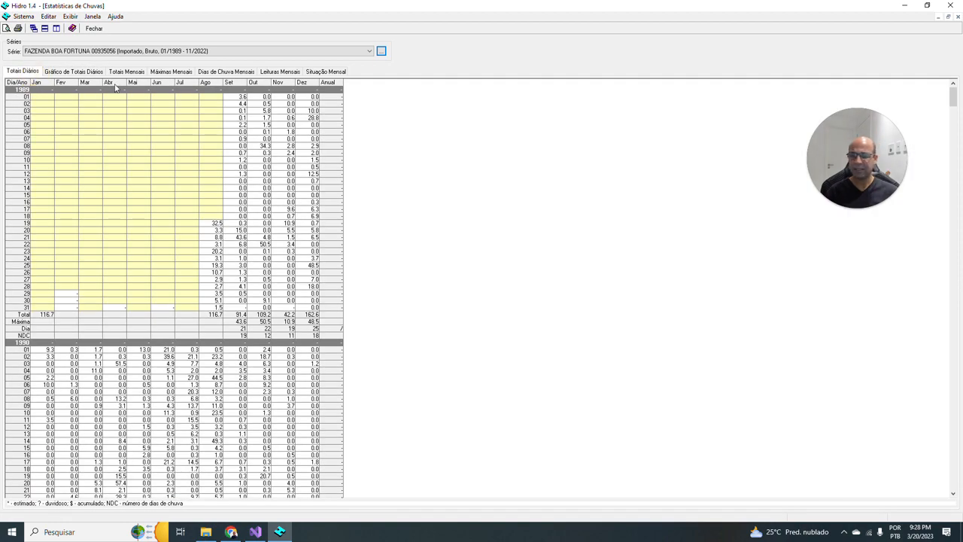
{"action": "left_click", "coordinate": [70, 75]}
{"action": "left_click", "coordinate": [139, 72]}
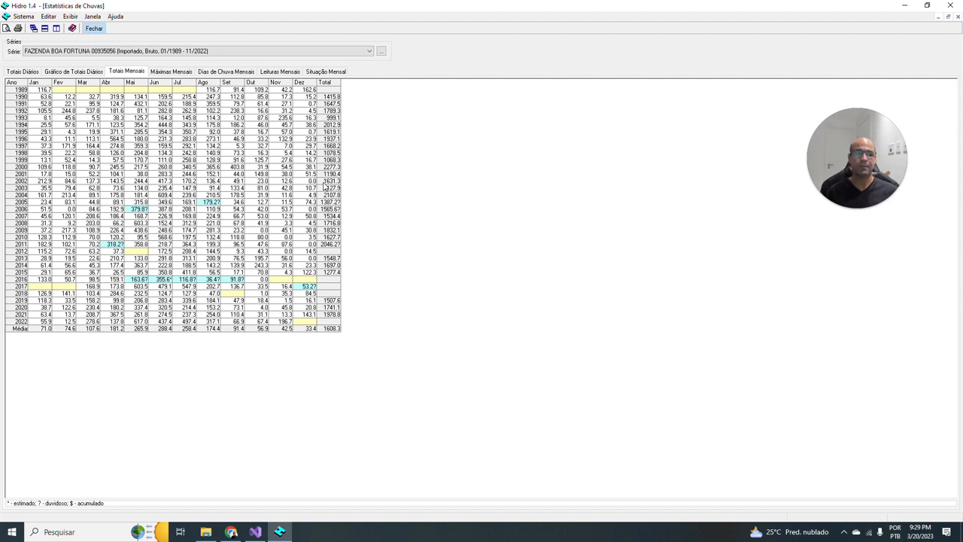
{"action": "left_click", "coordinate": [217, 73]}
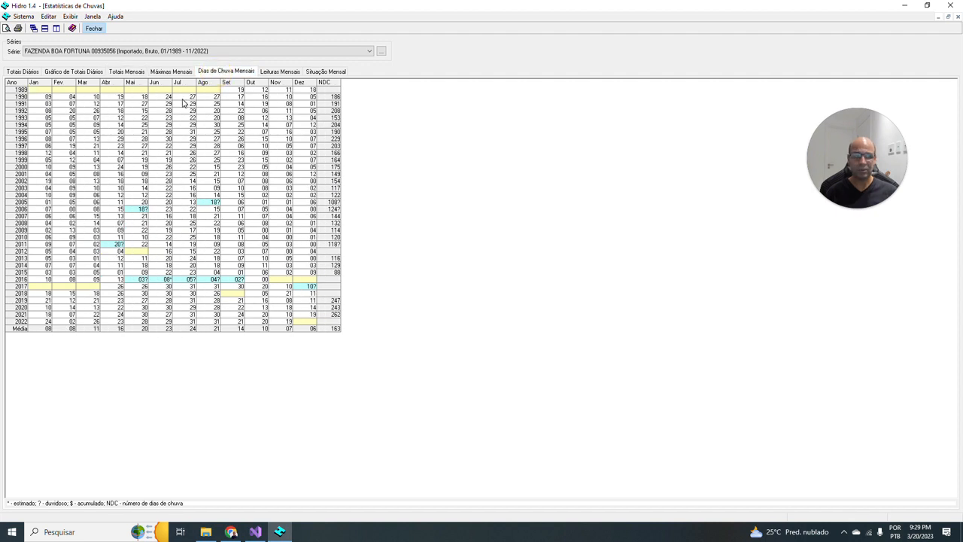